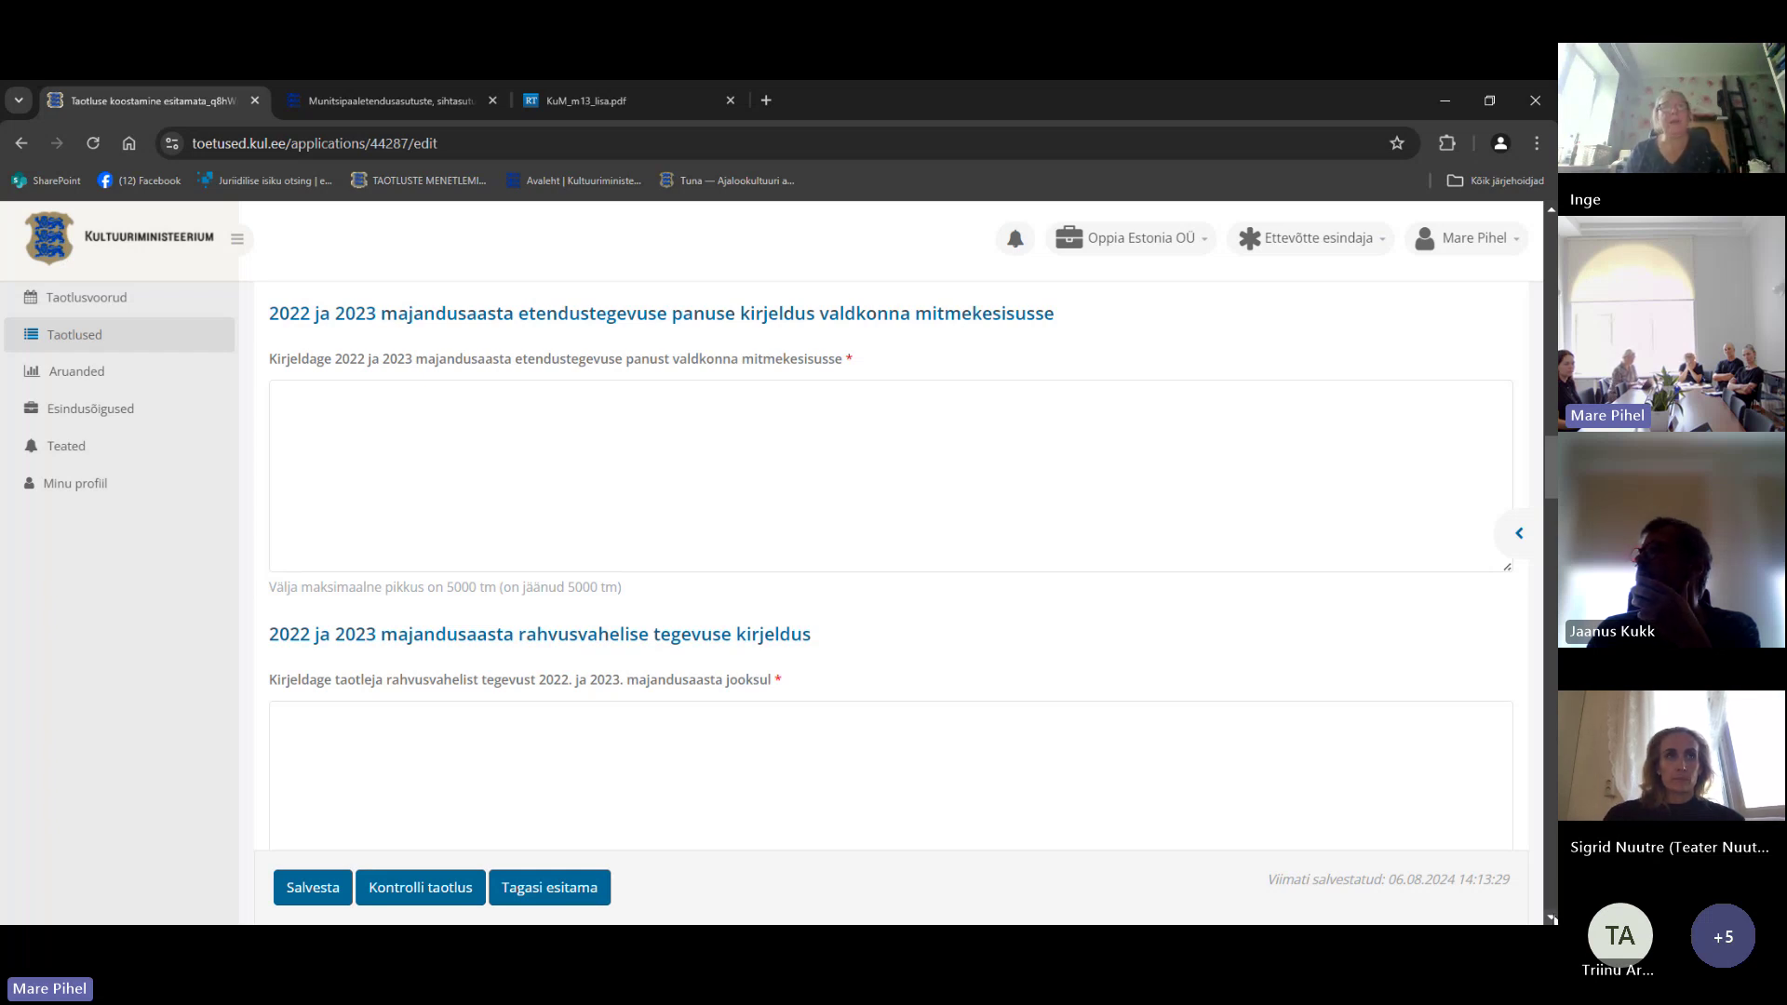
Step: Go through the 2022 and 2023 activity description fields and activate the explanation field in the current staffing table's first row
scroll(891, 559, down, 2)
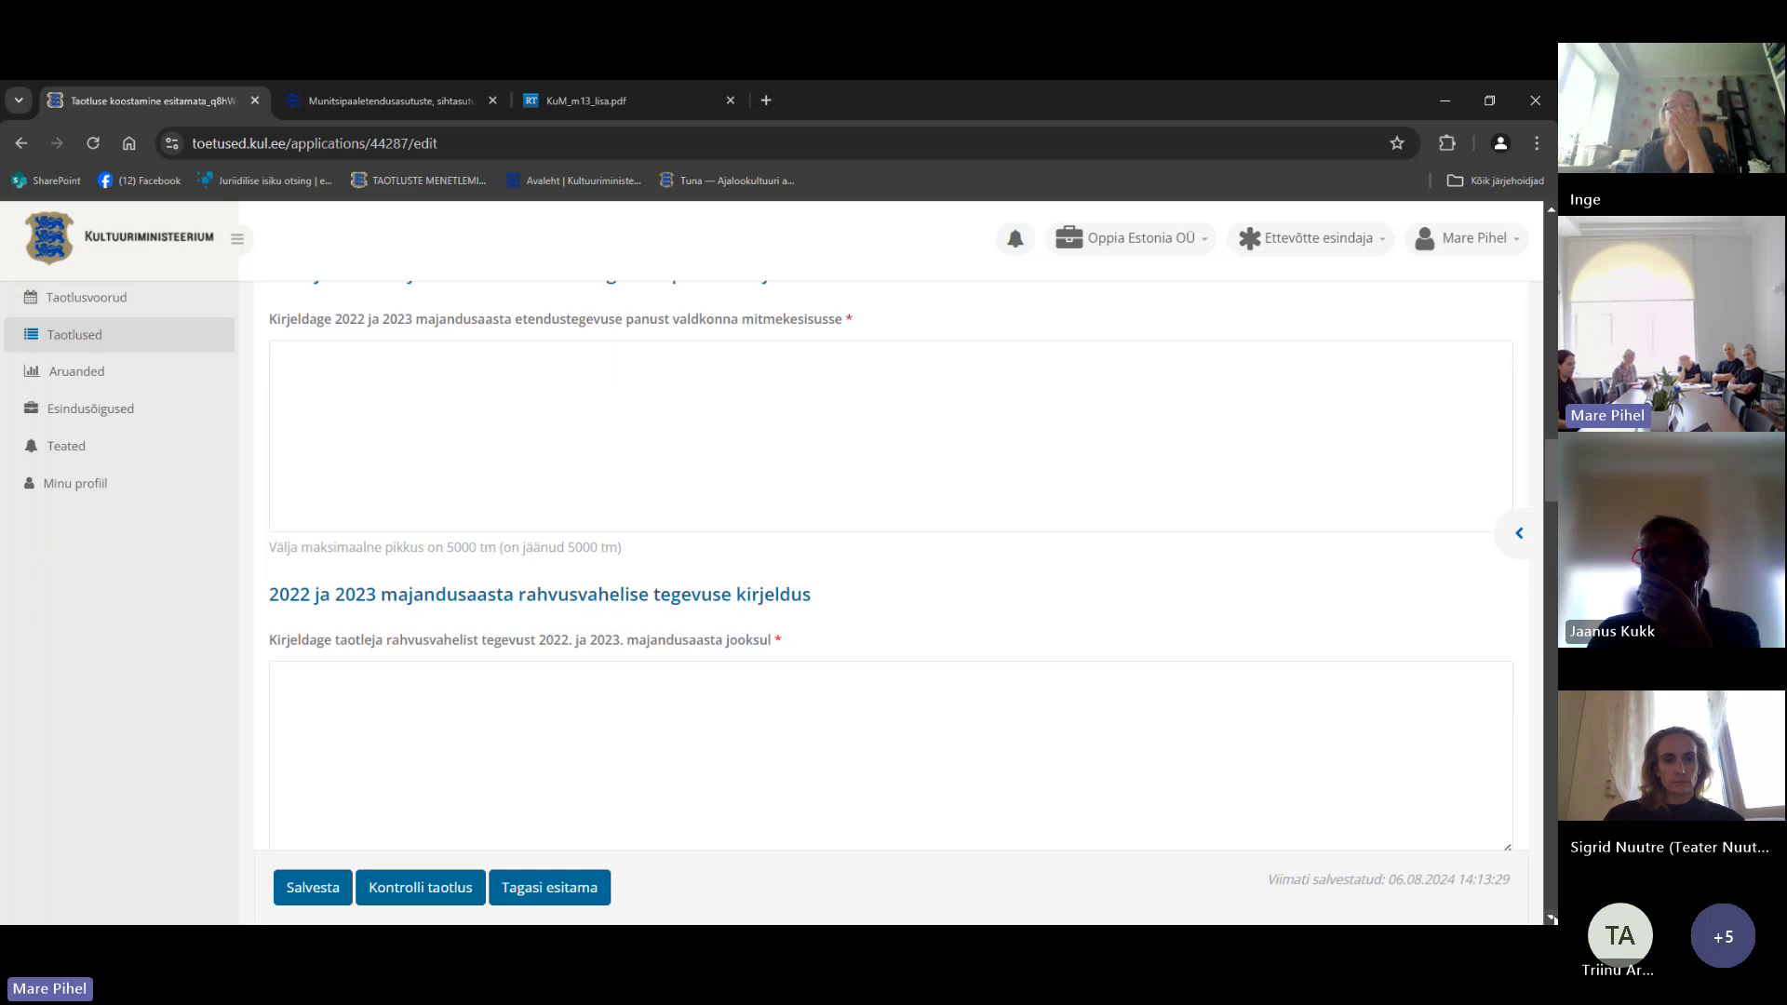
scroll(891, 558, down, 2)
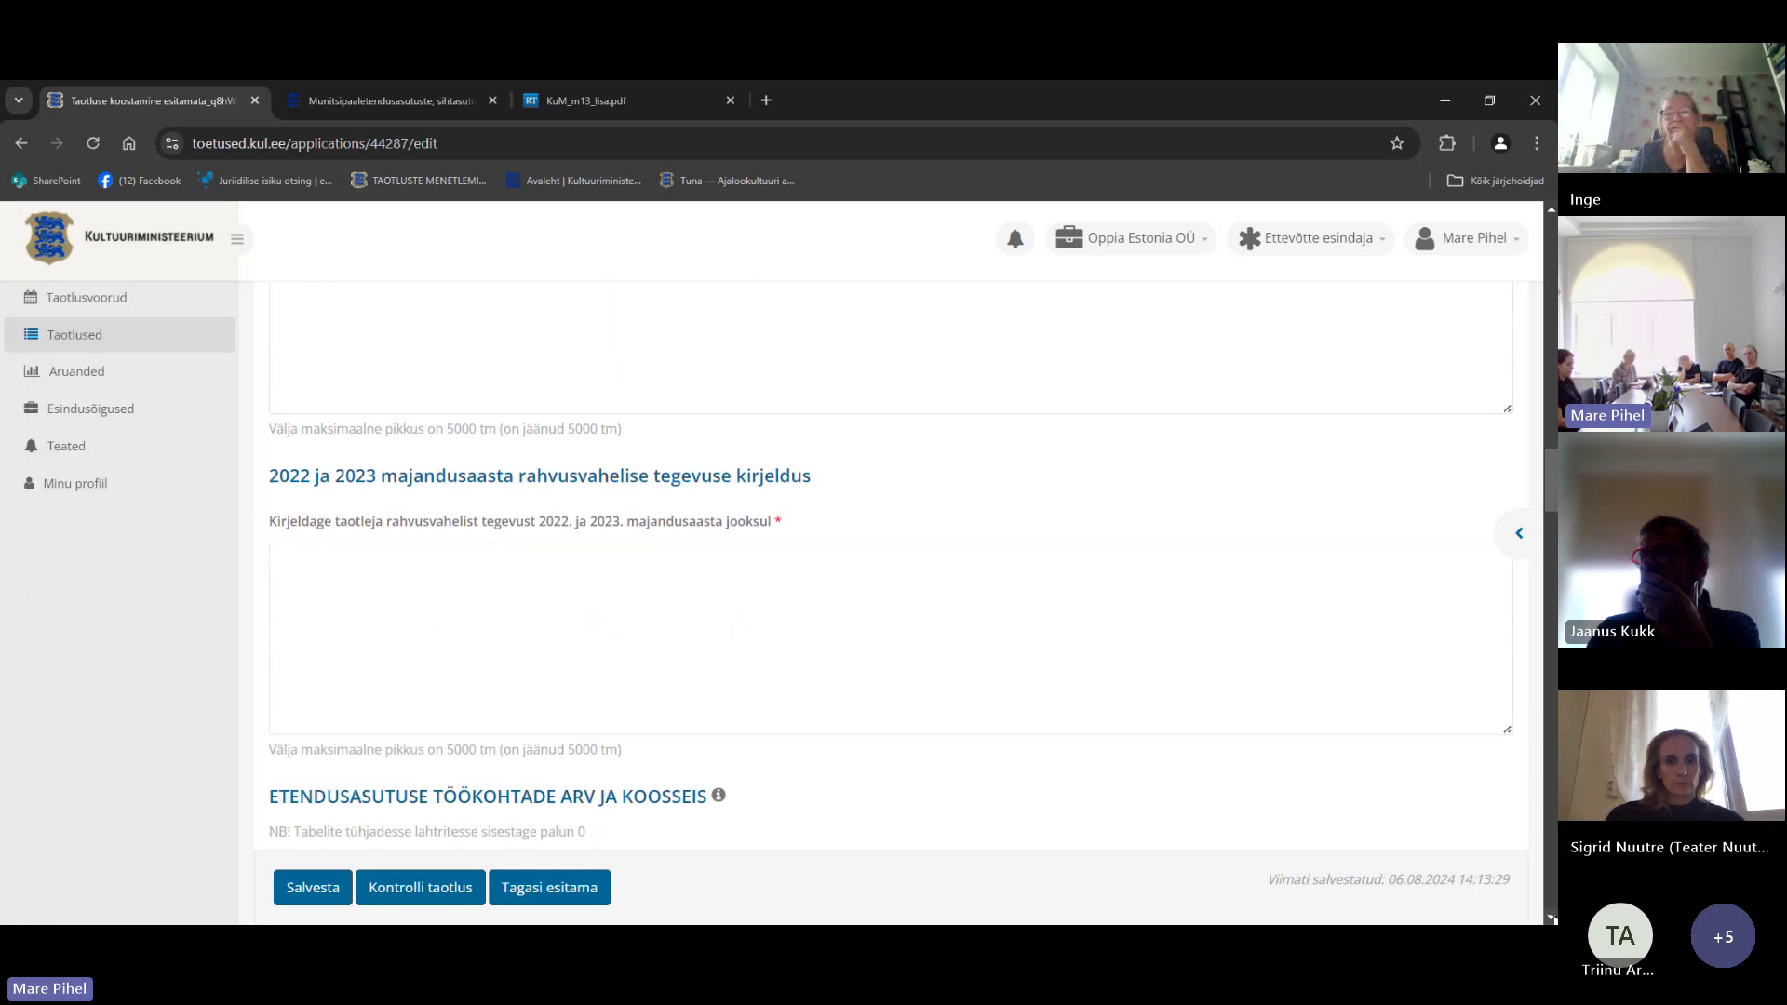
scroll(891, 559, down, 2)
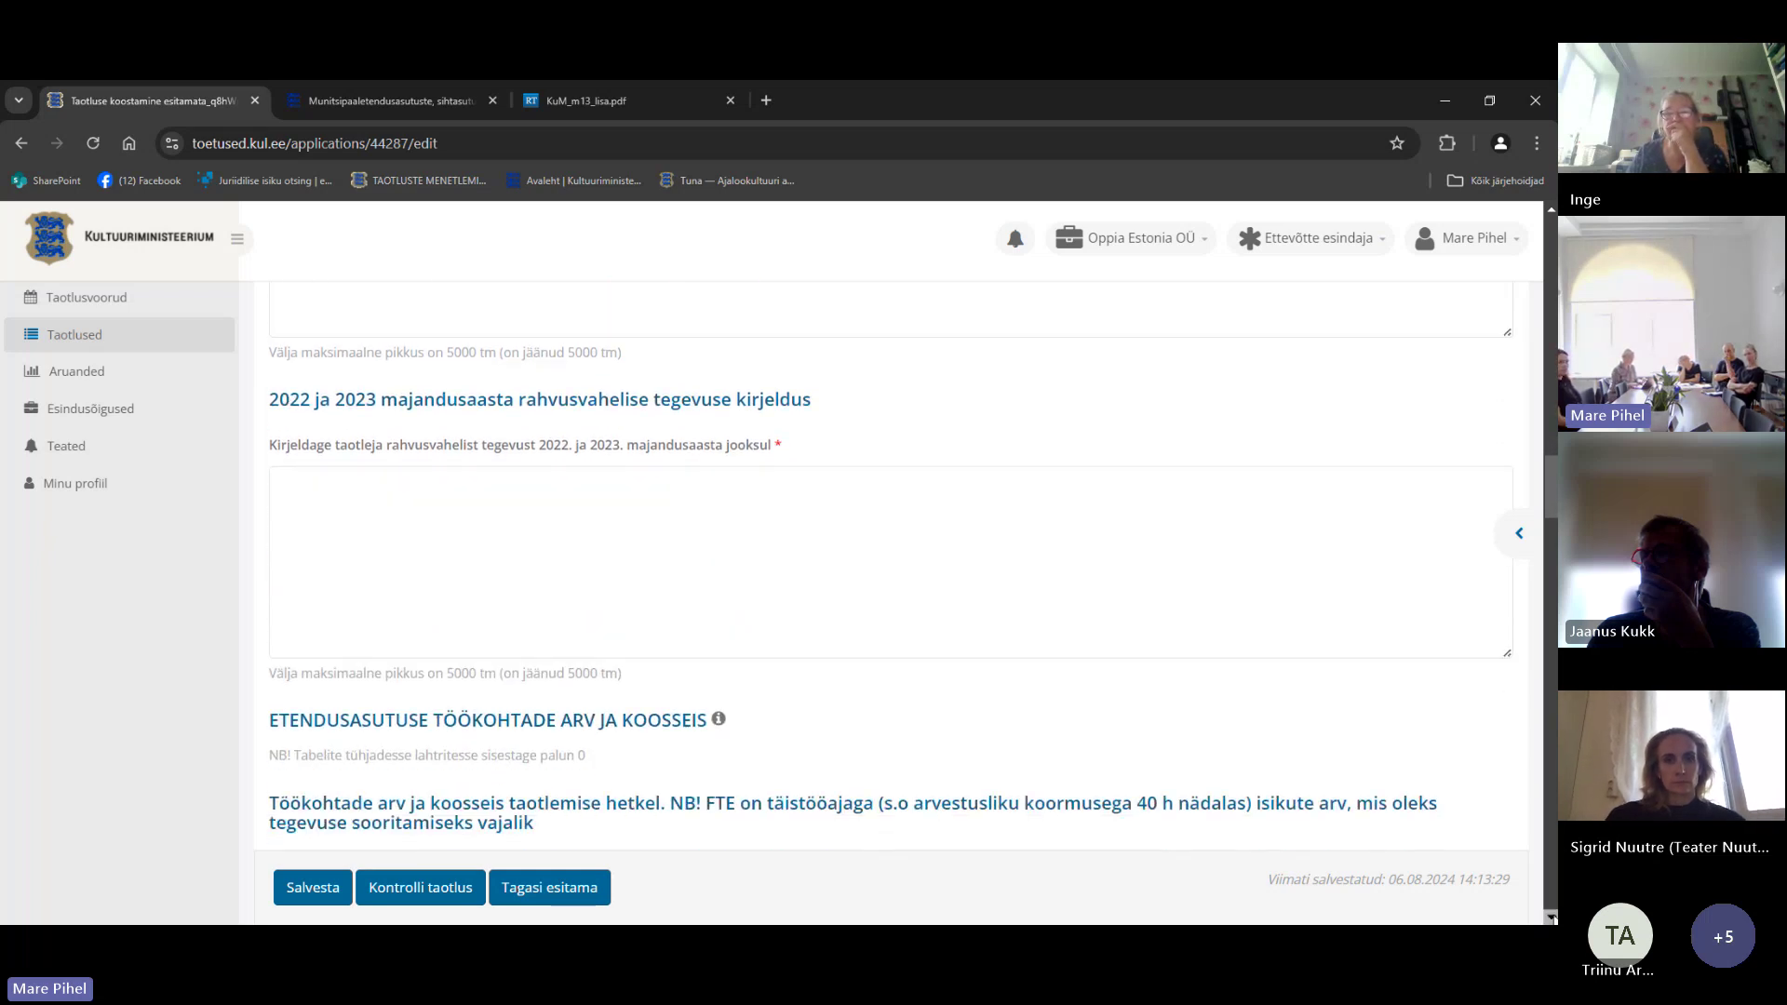
scroll(890, 559, down, 3)
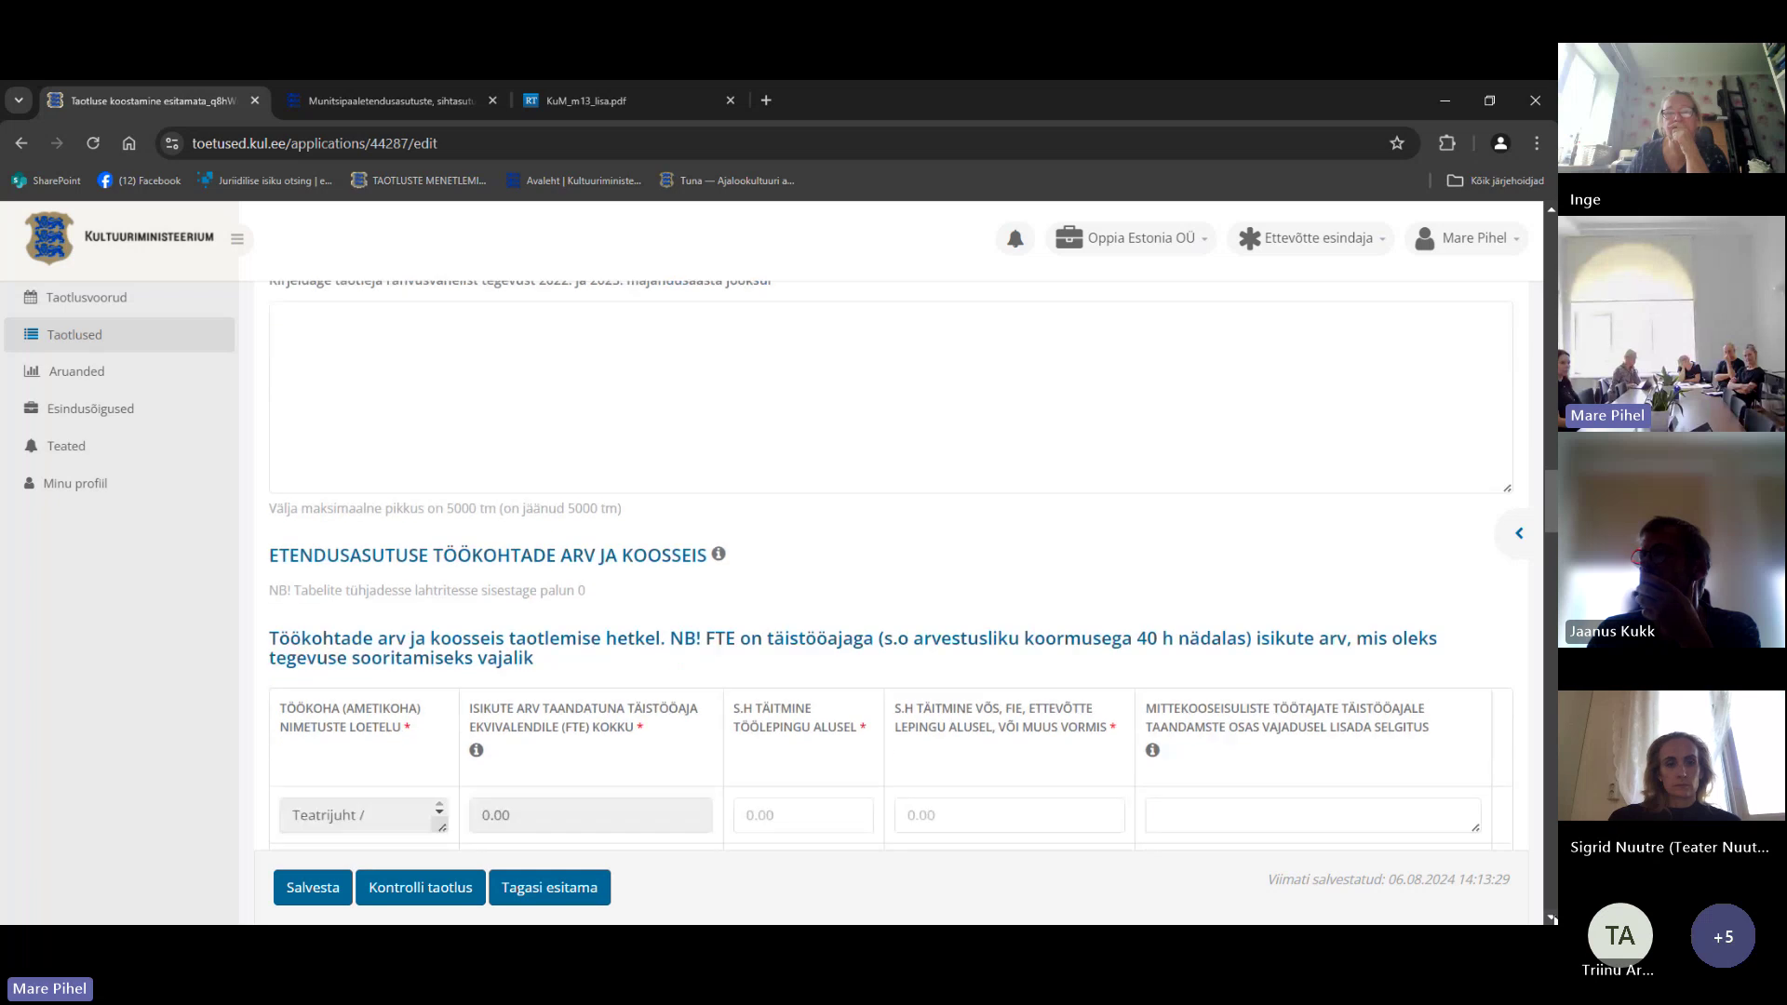
scroll(891, 558, down, 2)
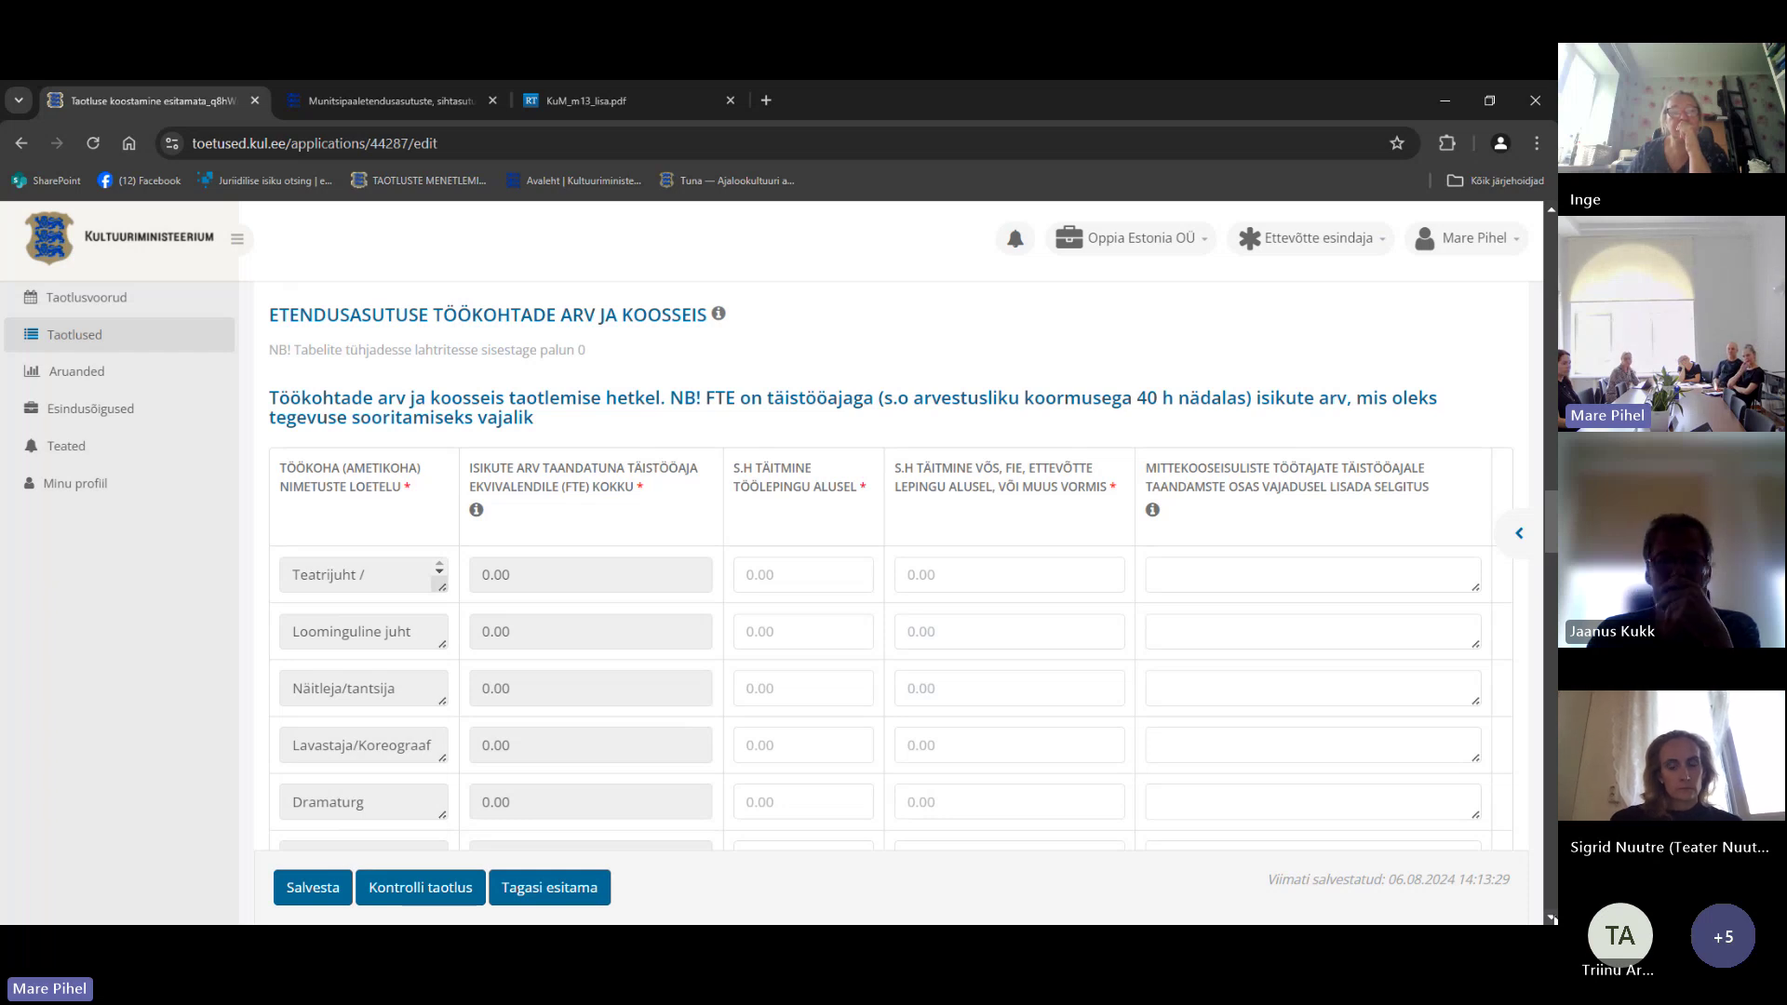
scroll(893, 559, down, 1)
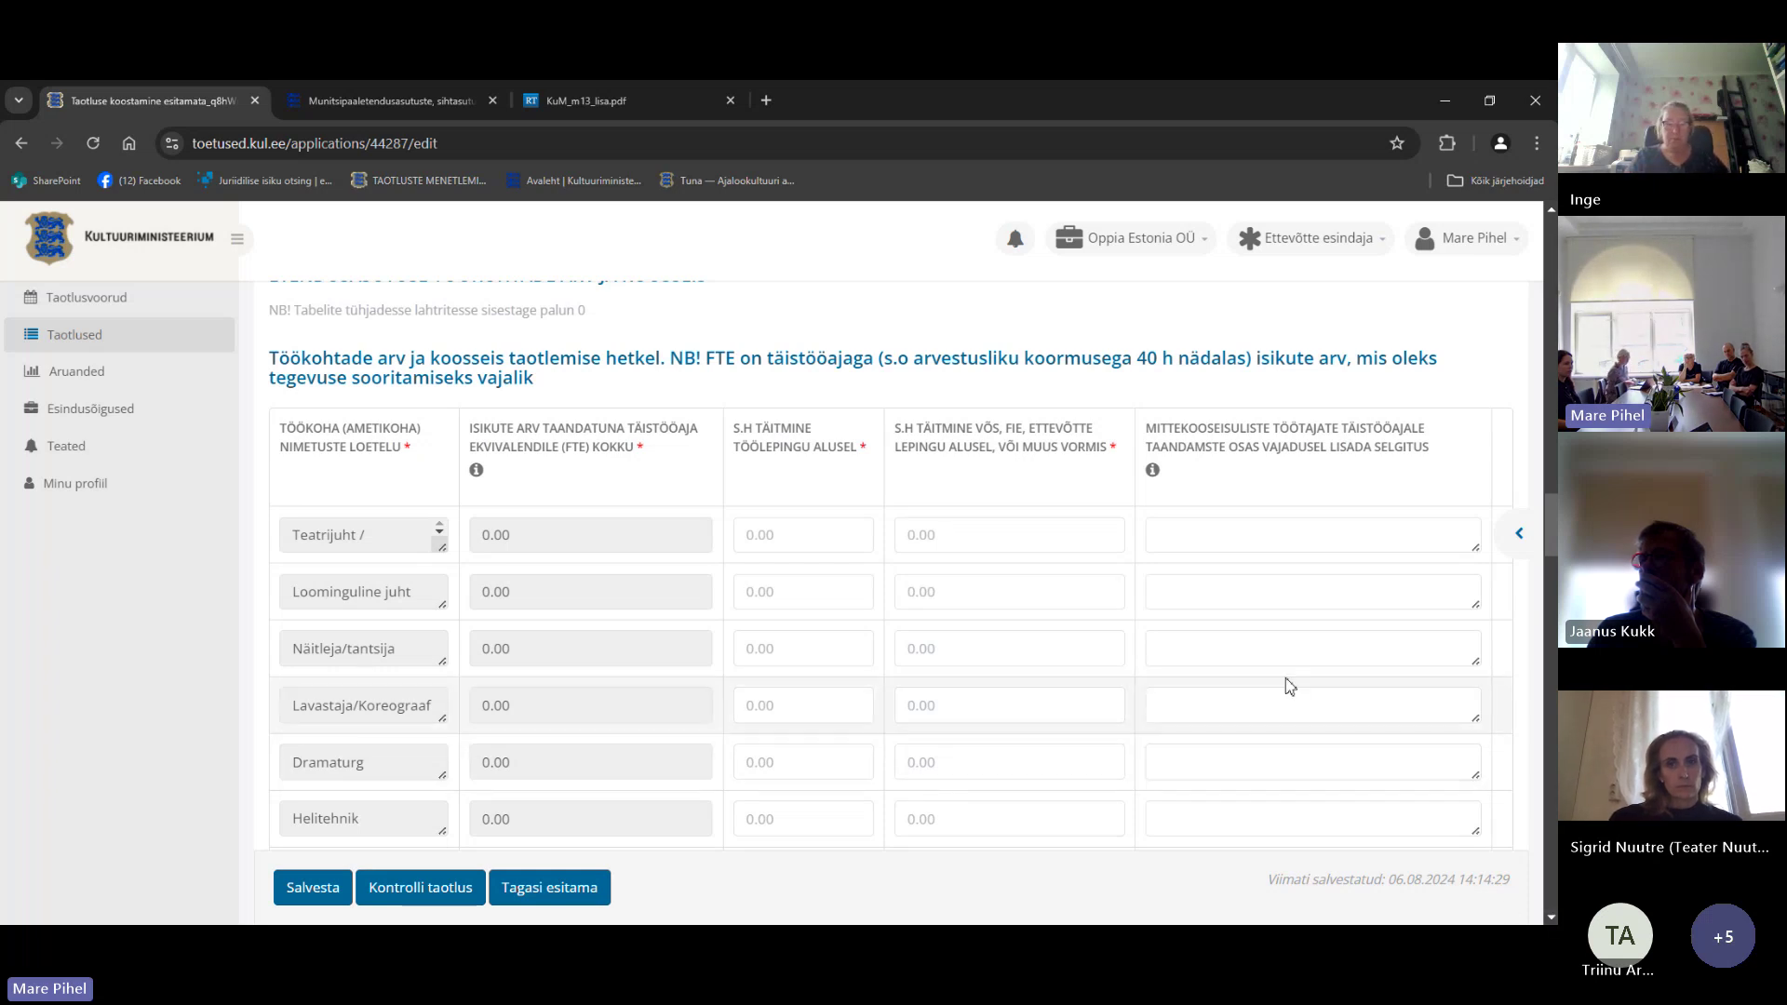
mouse_move(1155, 481)
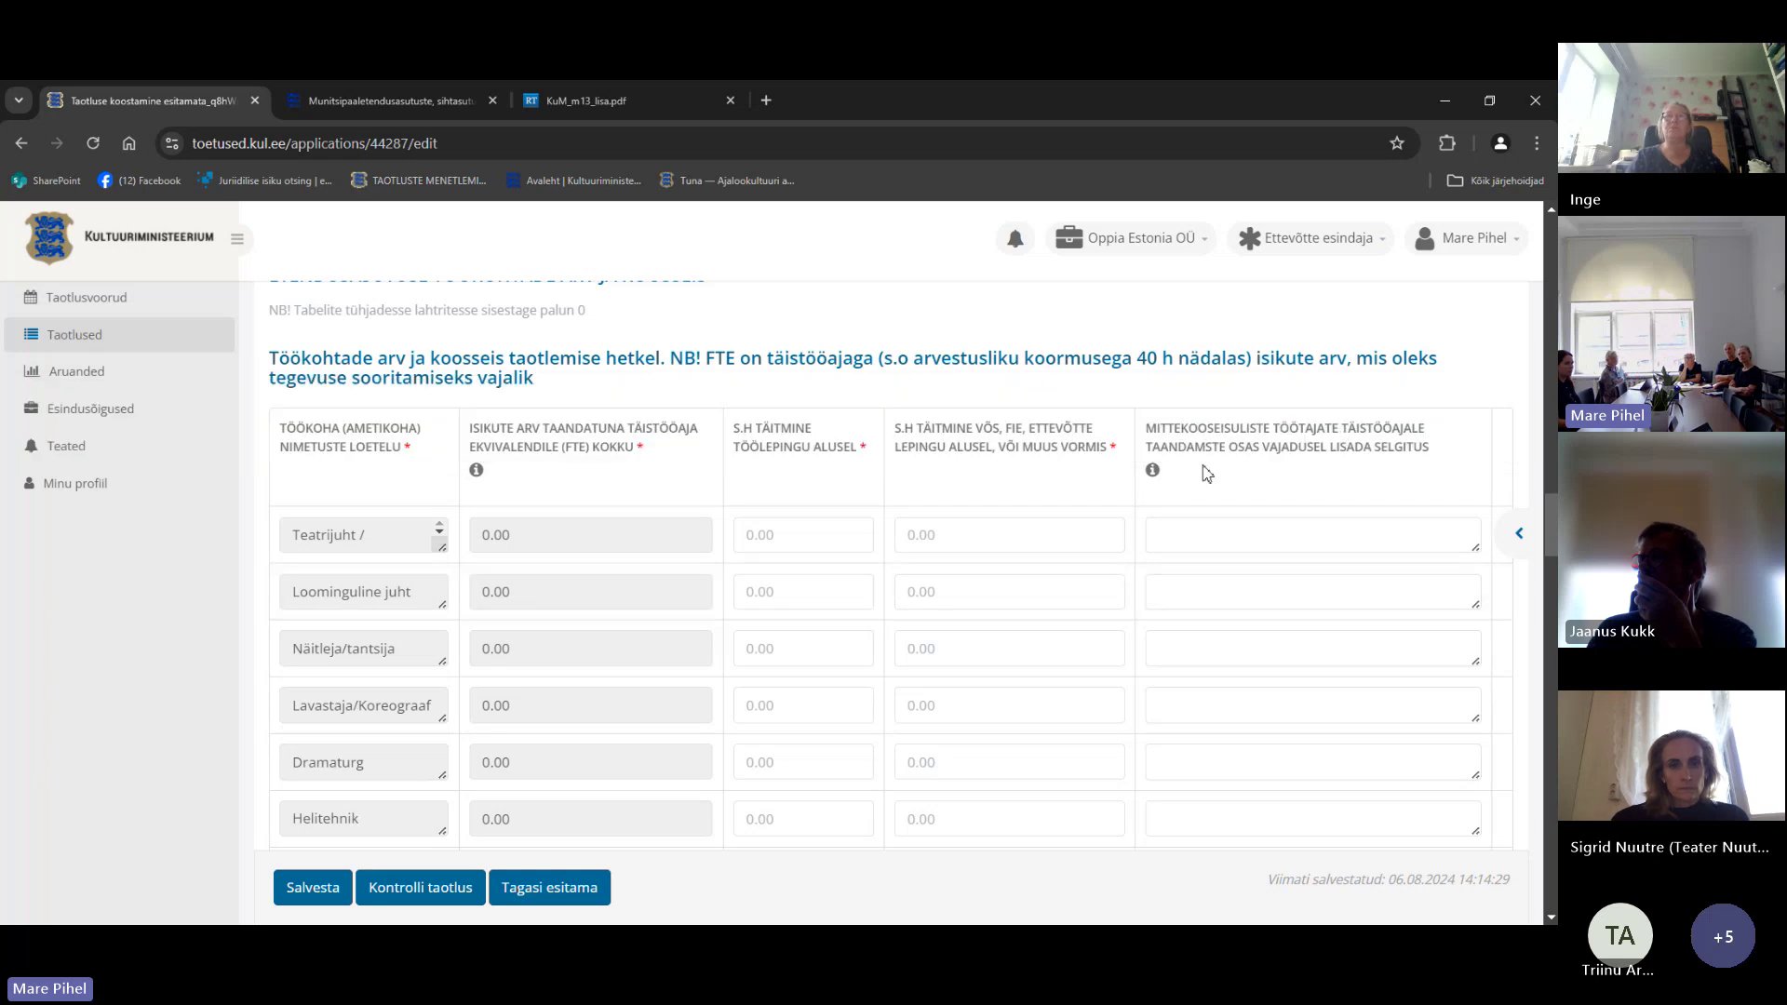
click(1286, 537)
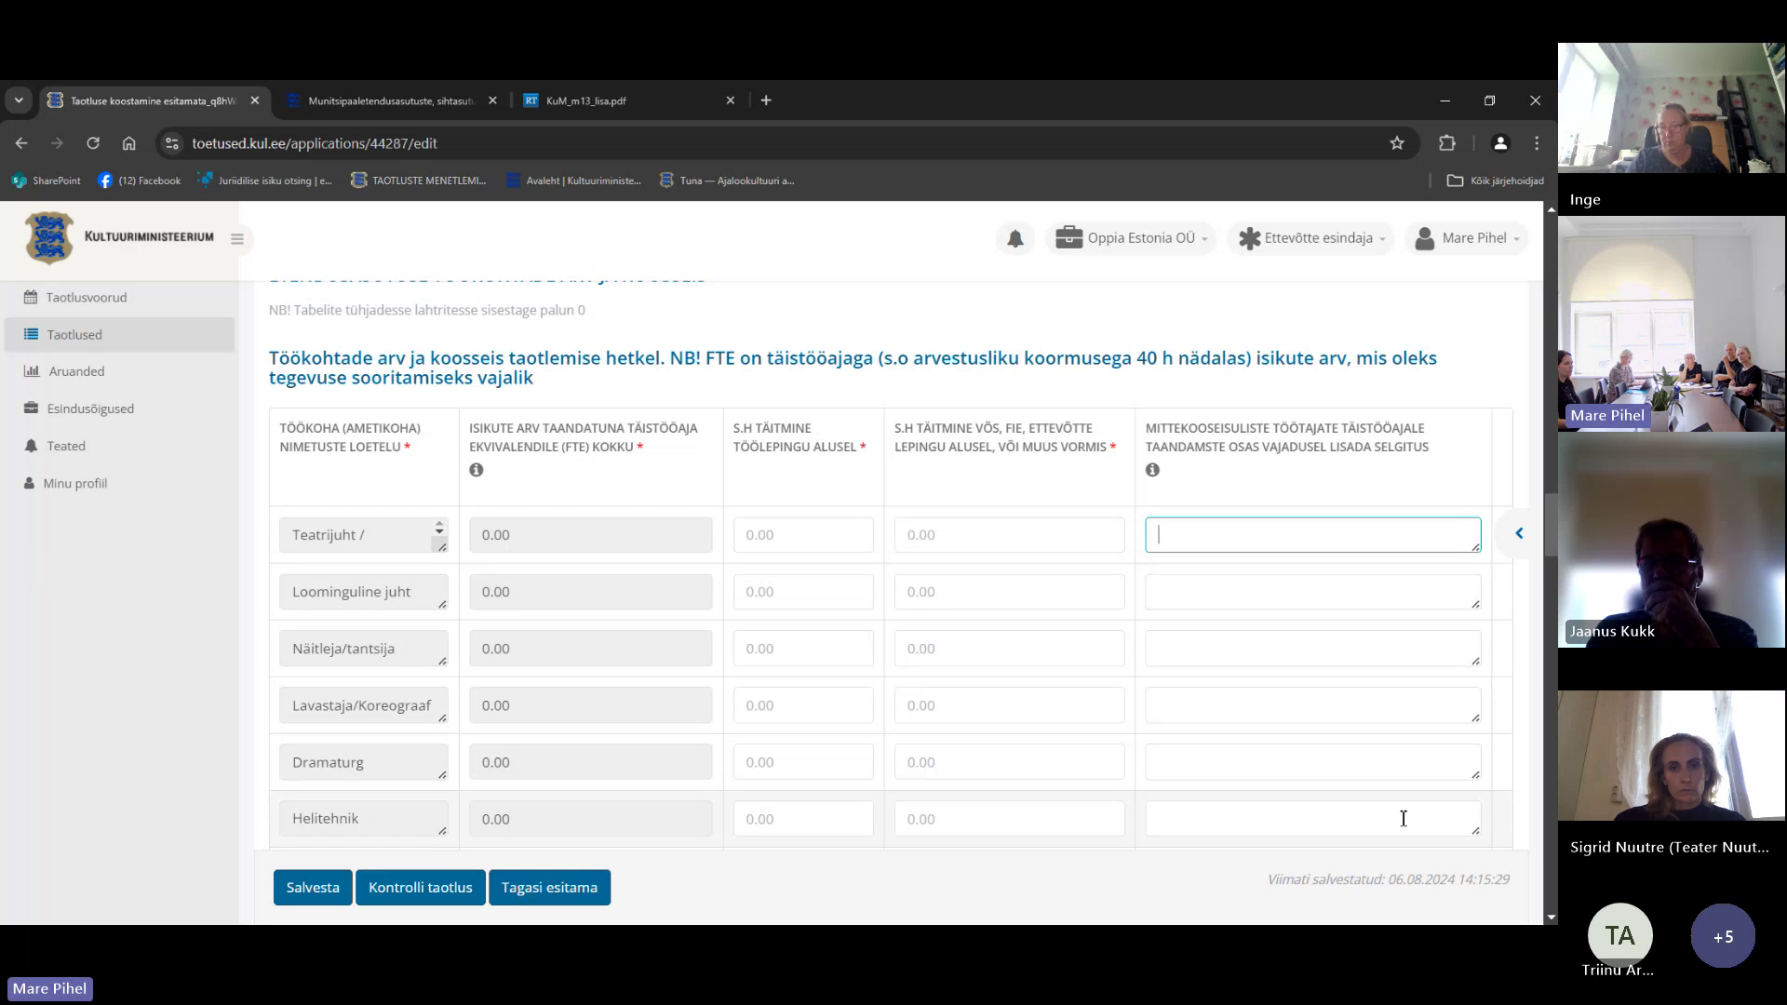
Step: Add an empty row below Müük in the staffing table for the time of application
scroll(1550, 919, down, 2)
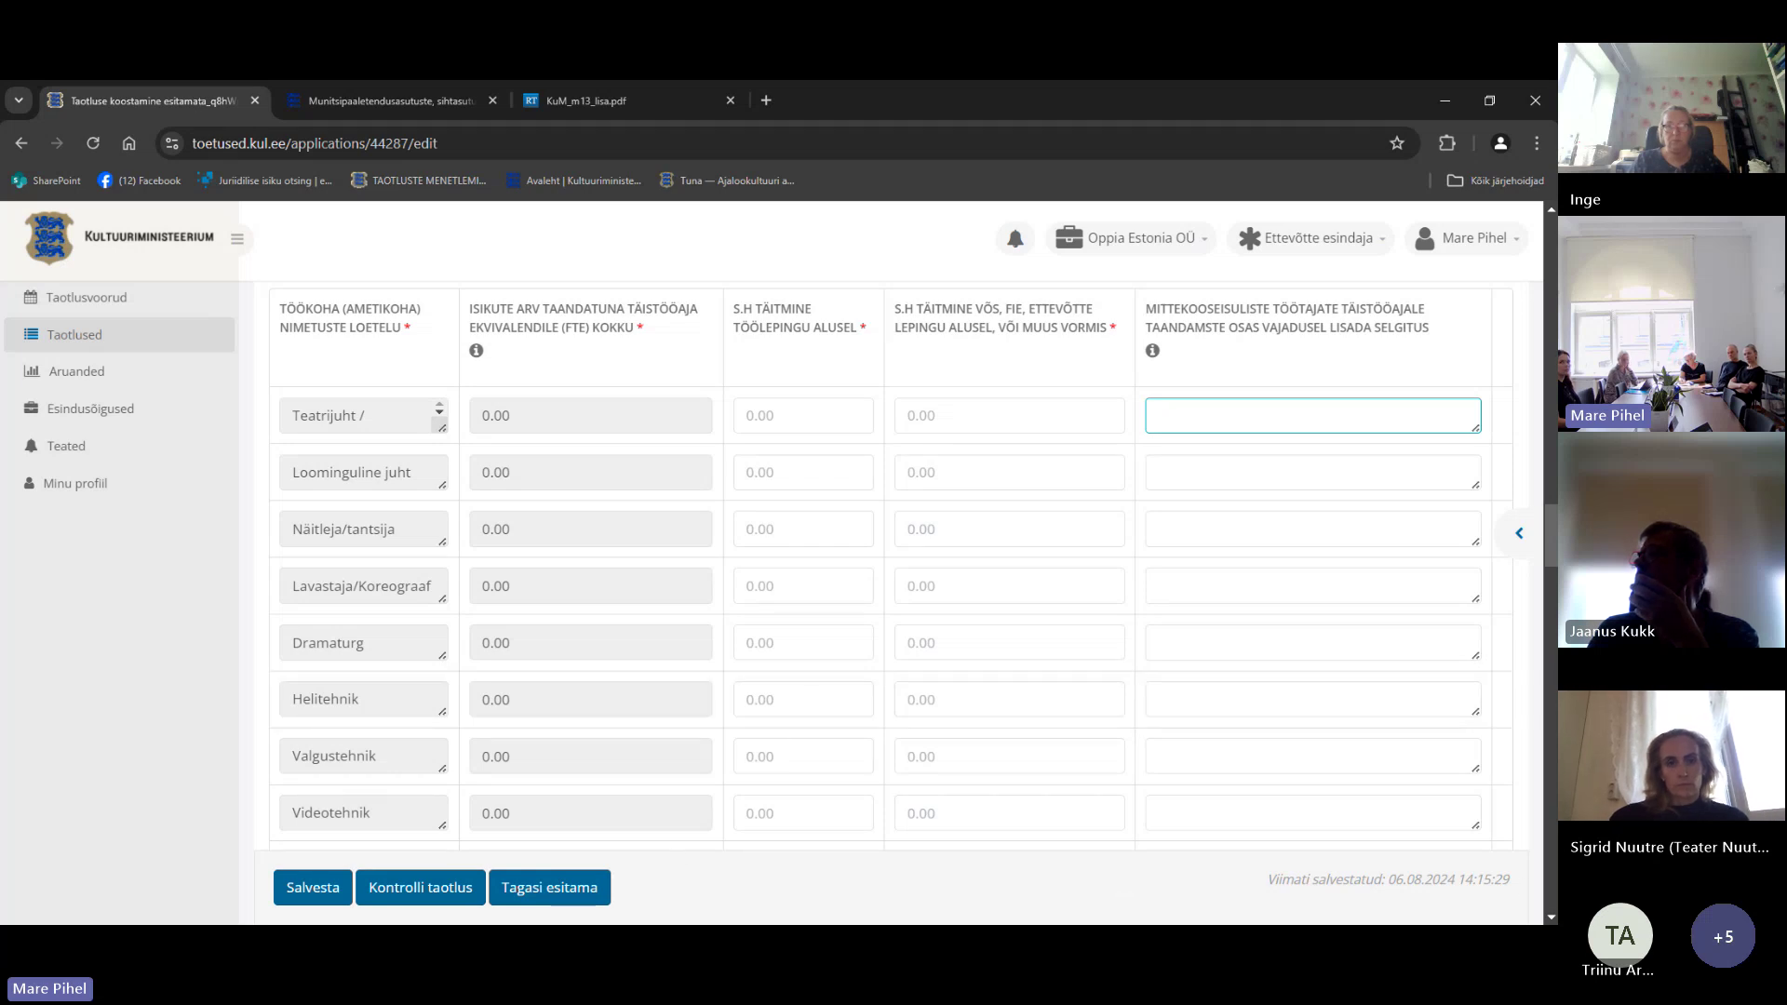
click(1551, 917)
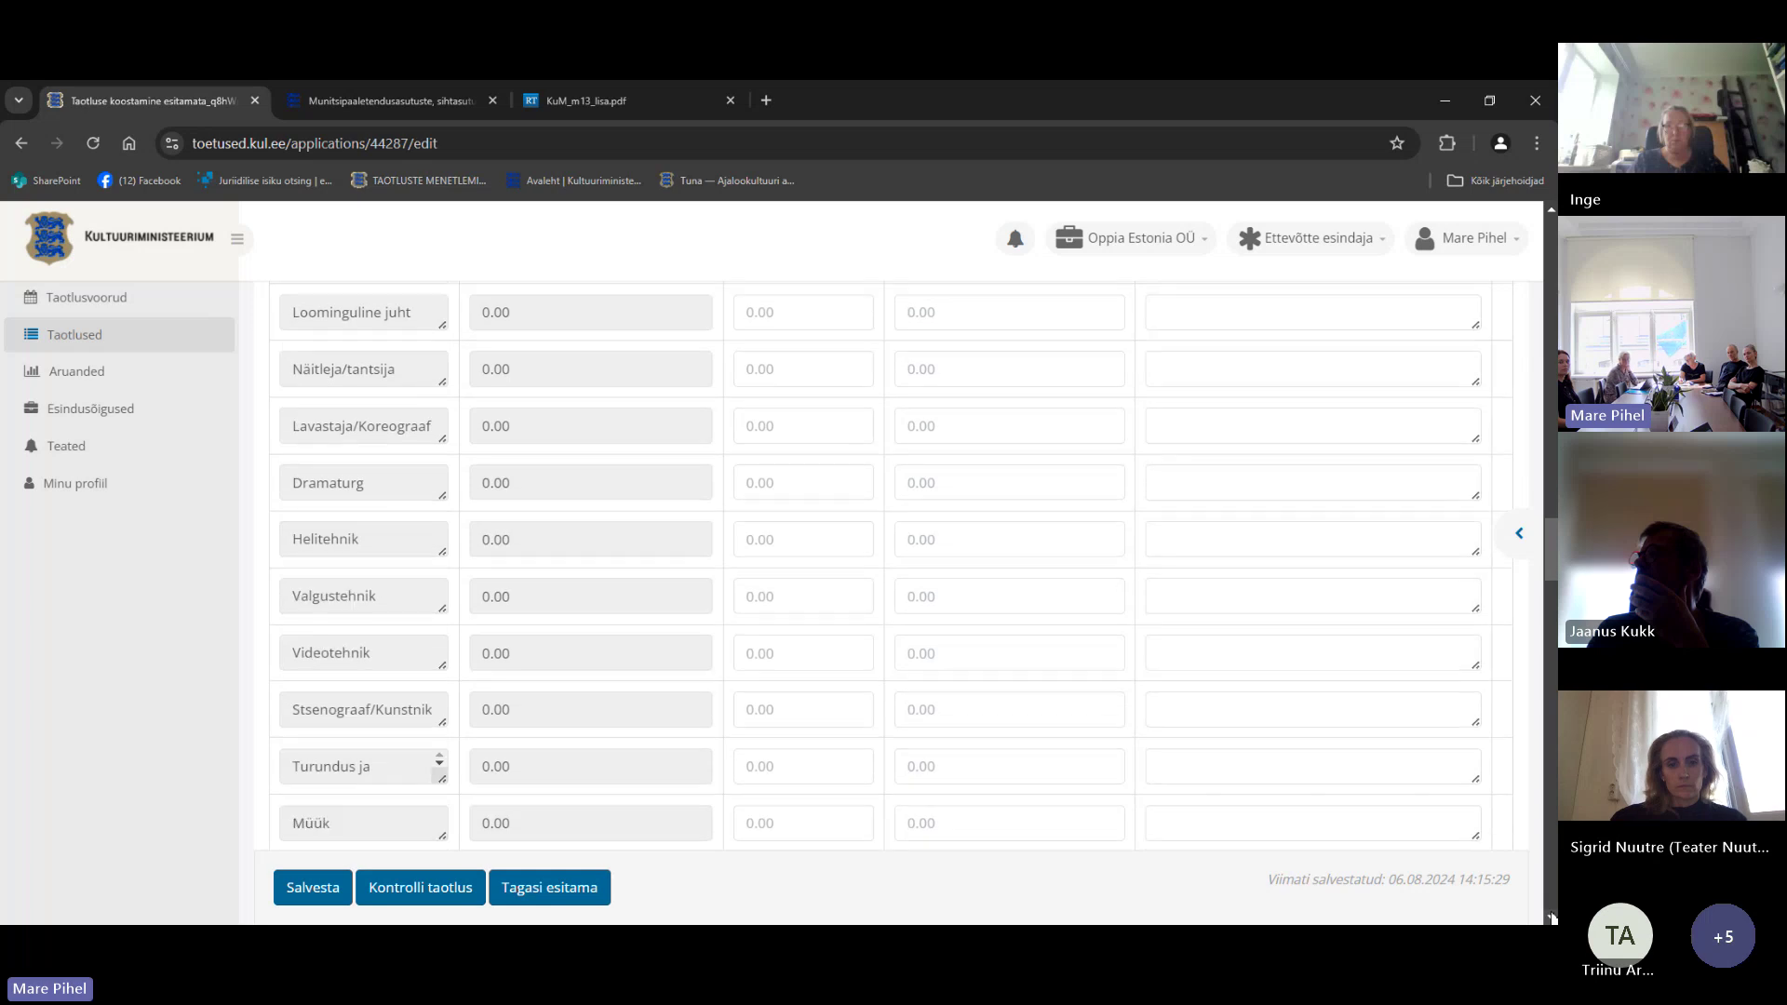
click(1551, 917)
click(1551, 916)
click(1551, 916)
click(1551, 917)
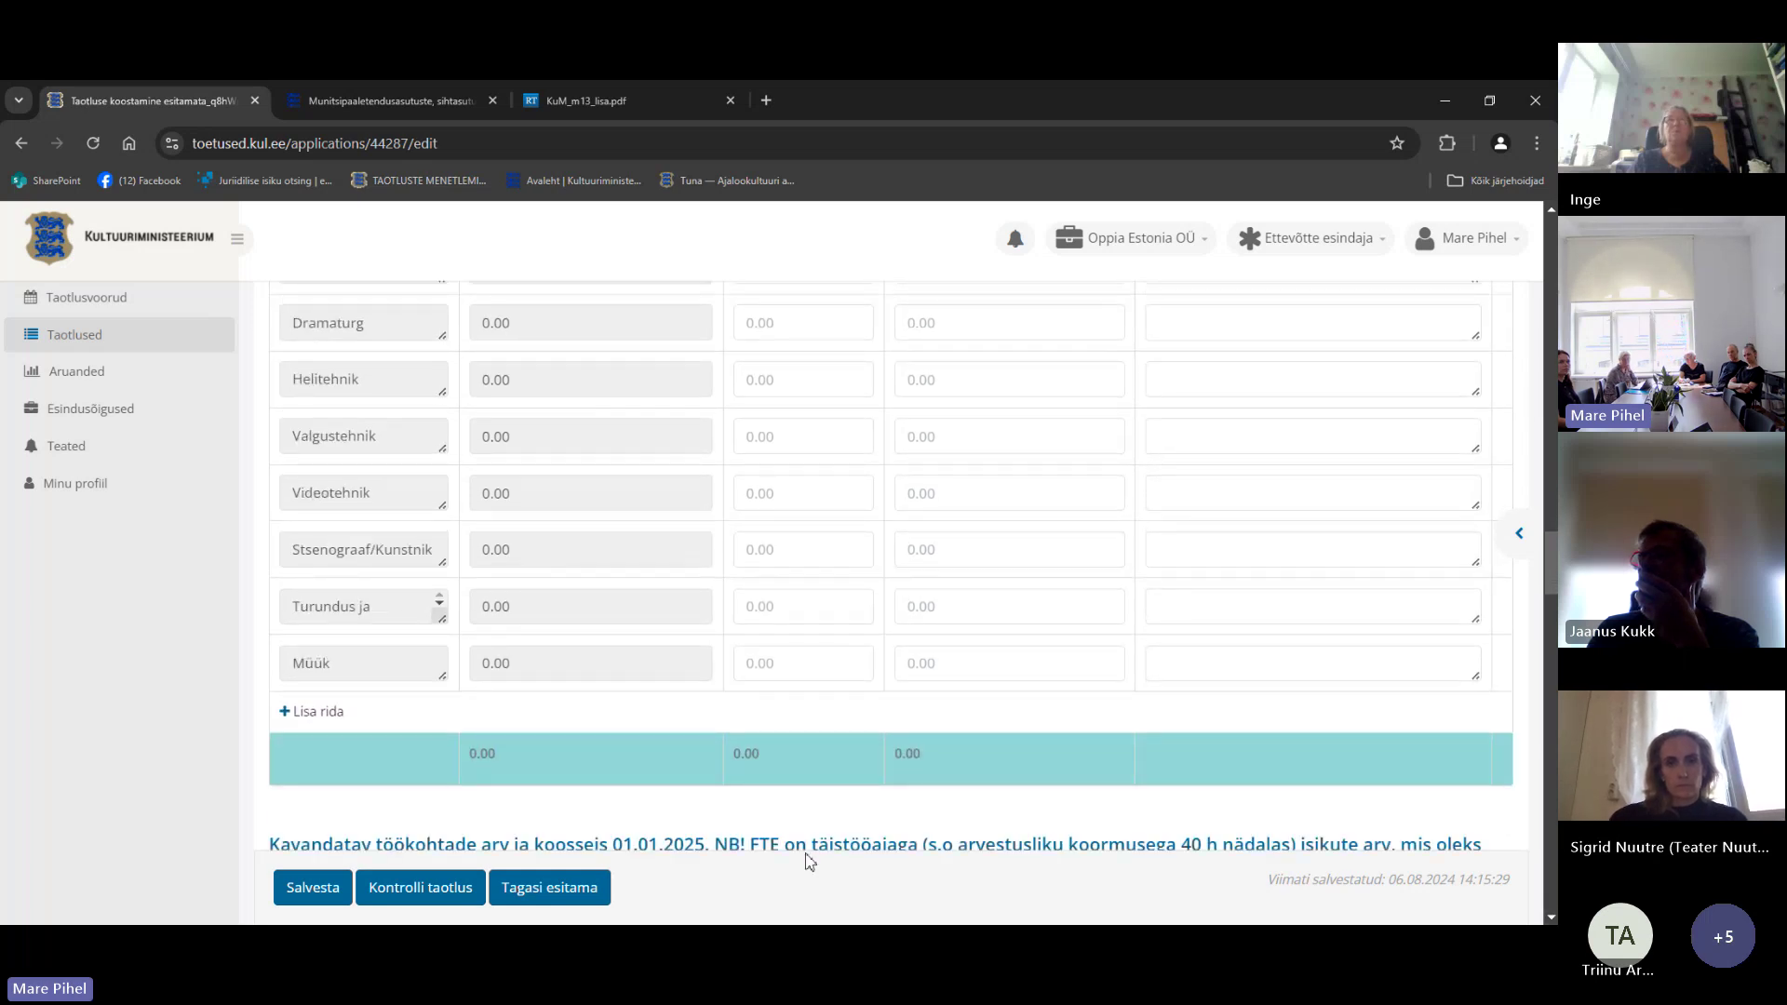
click(290, 712)
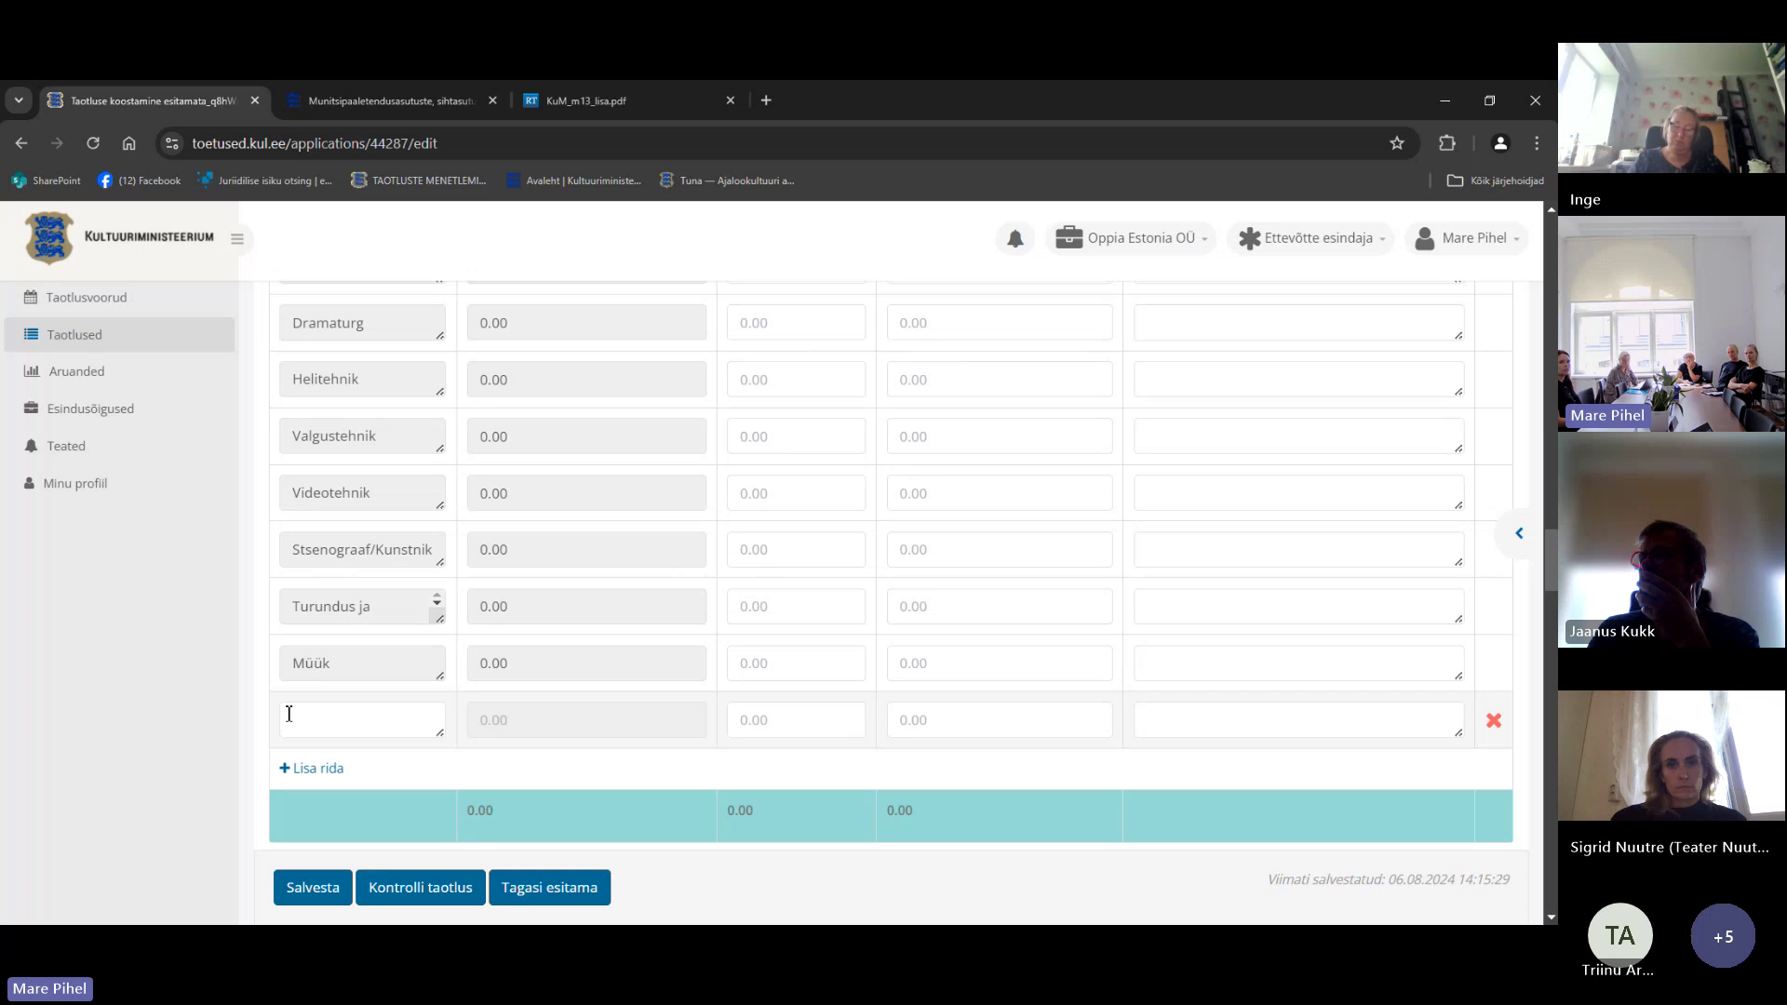
Step: Examine the planned staffing table for 01.01.2025, from its column headings to the totals row
click(1551, 918)
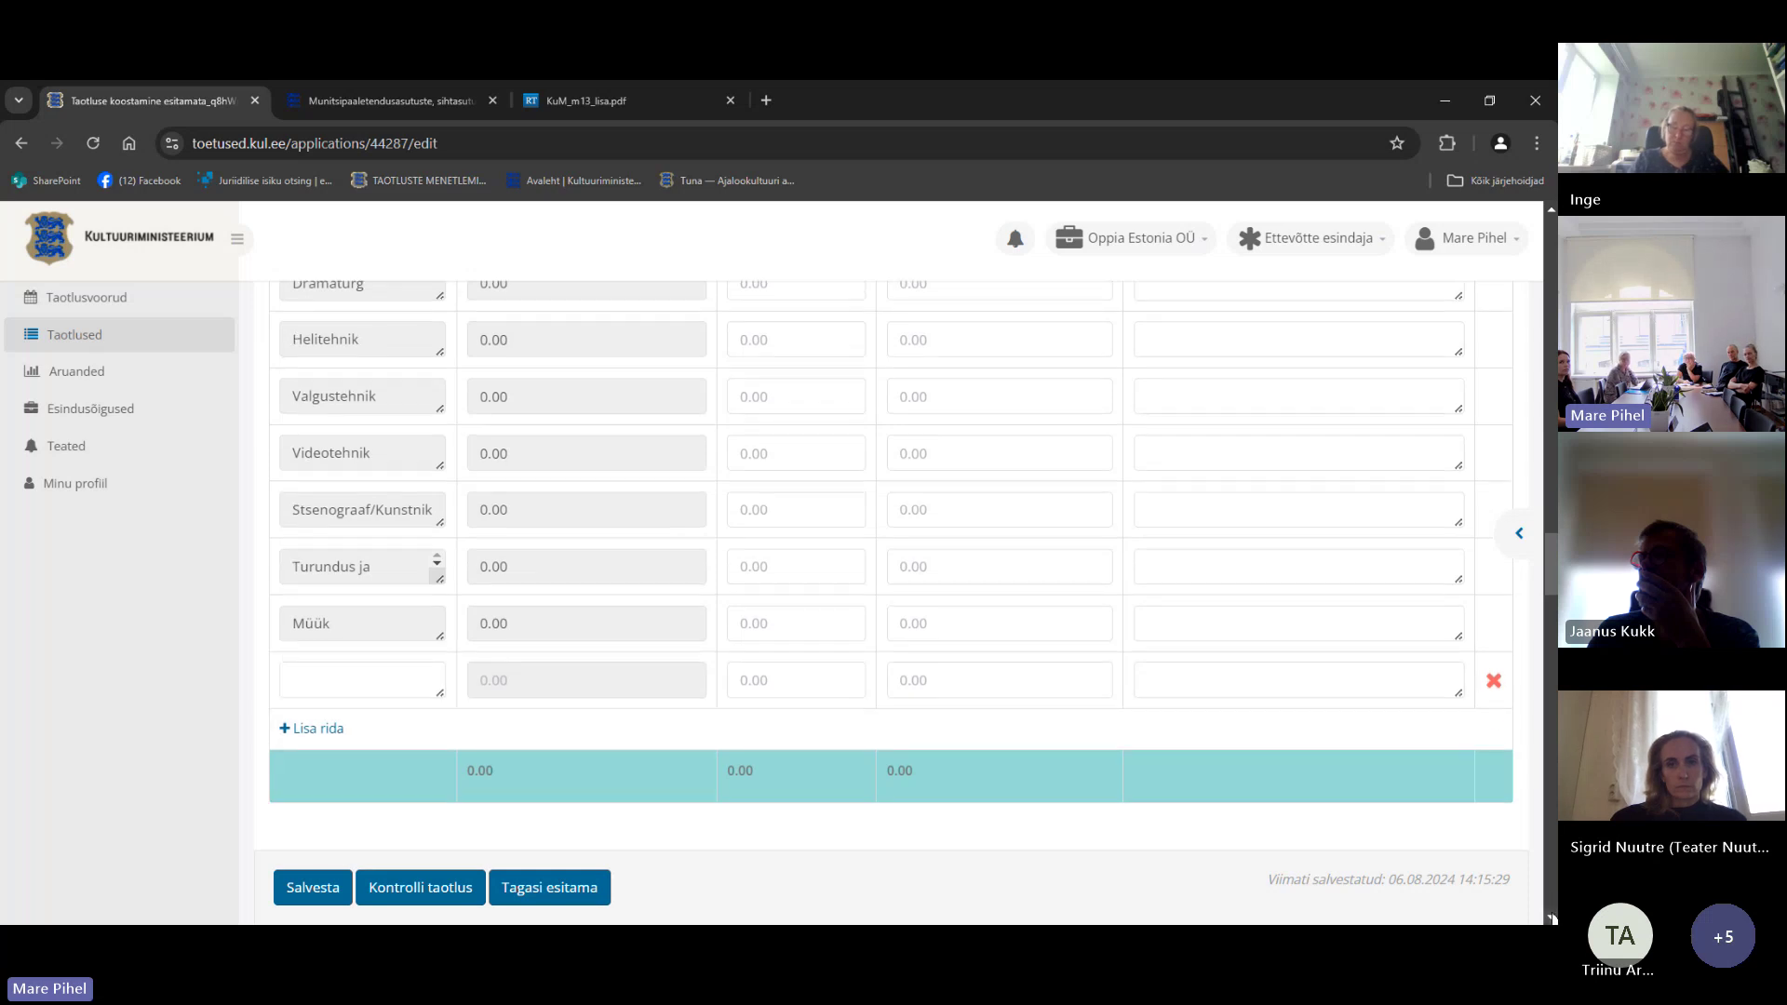
click(1552, 917)
click(1552, 918)
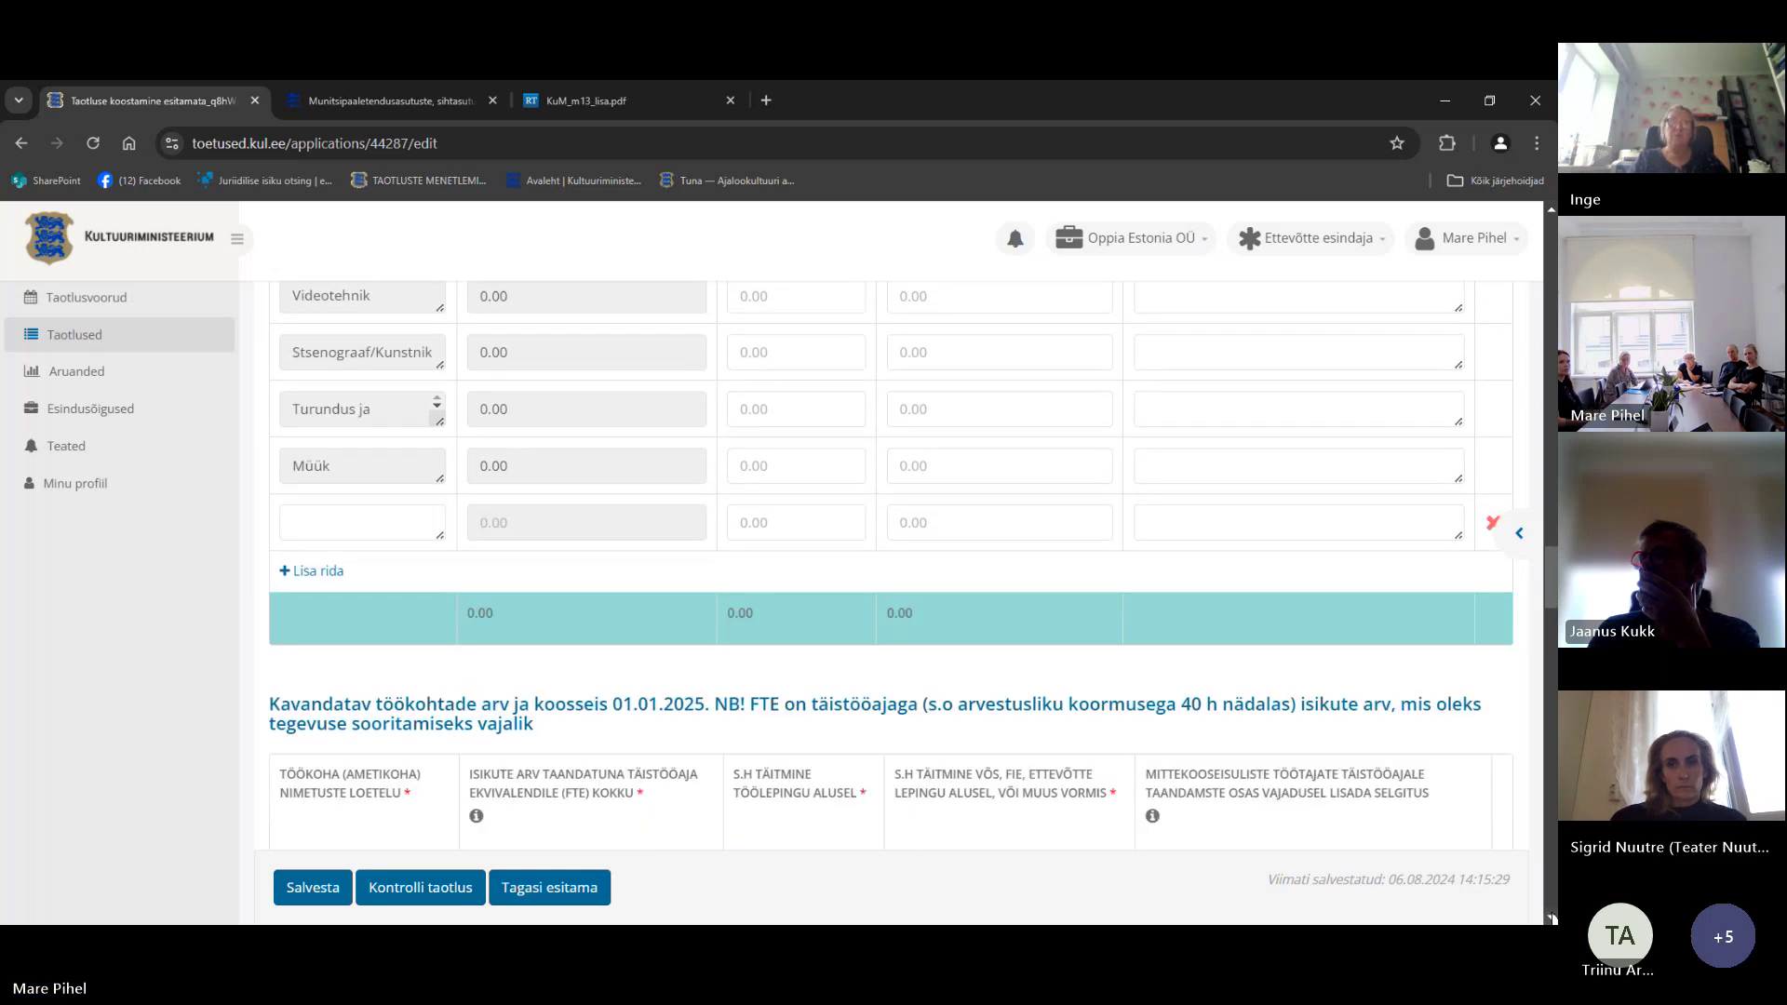
click(1551, 918)
click(1552, 918)
click(1551, 918)
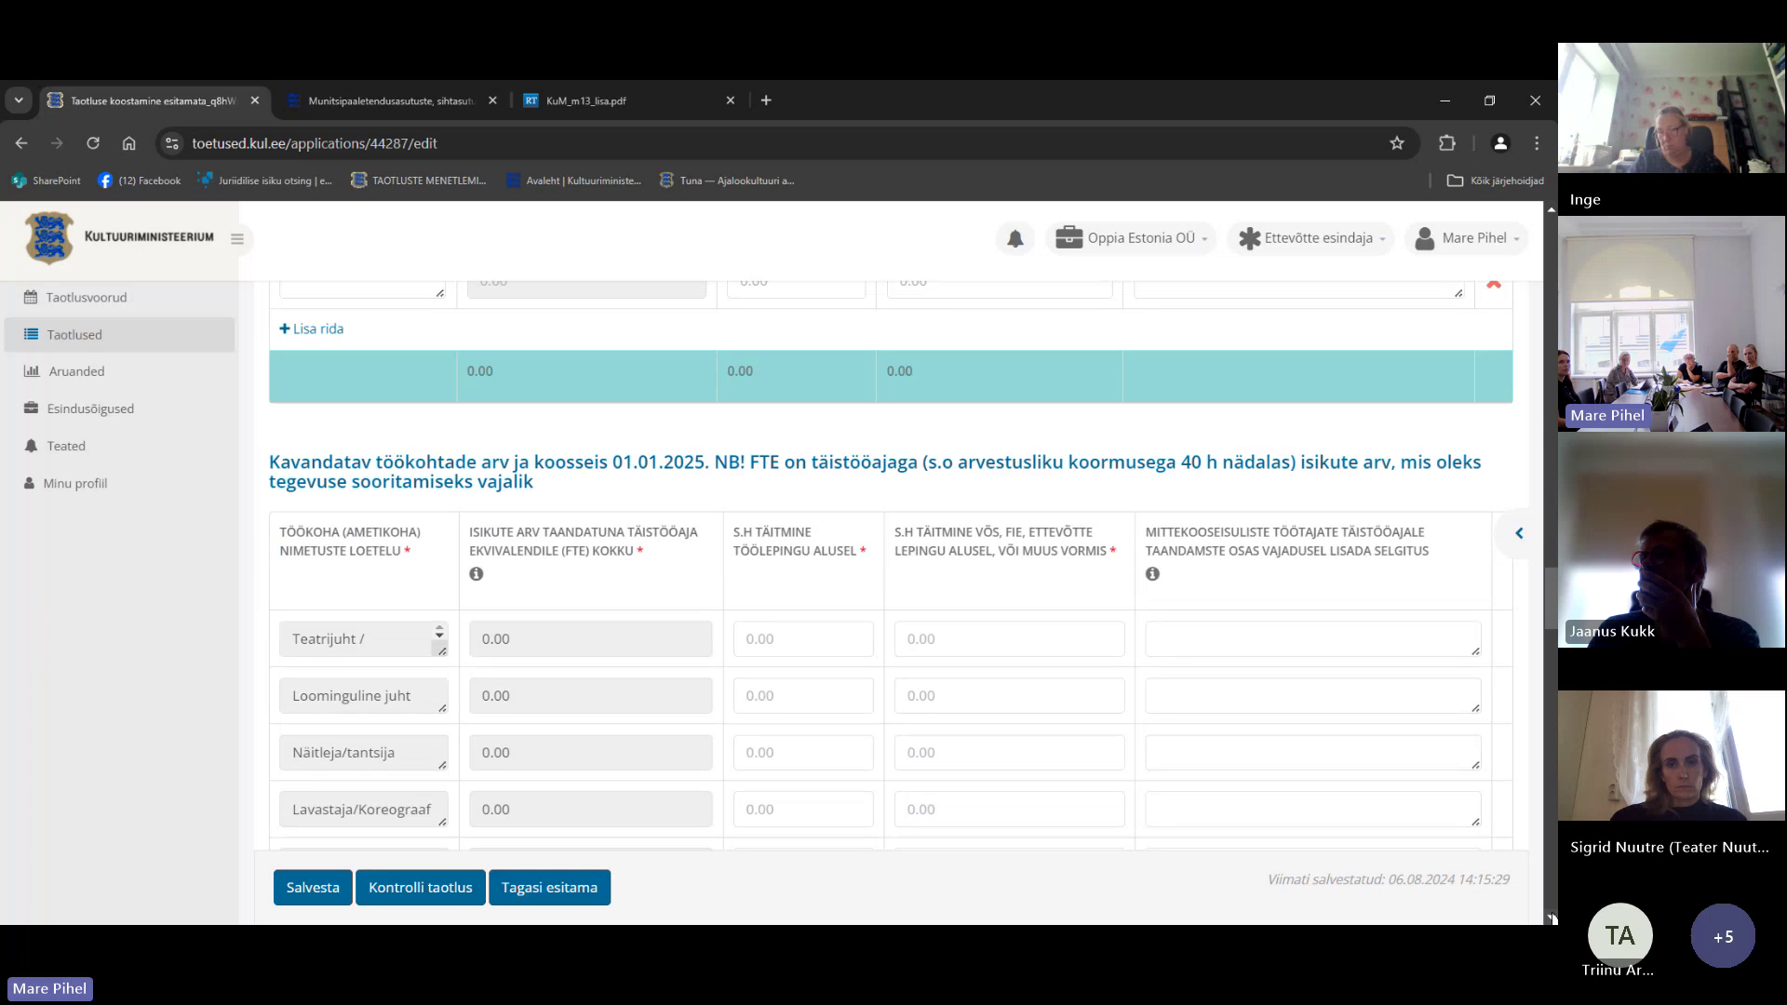
click(1552, 918)
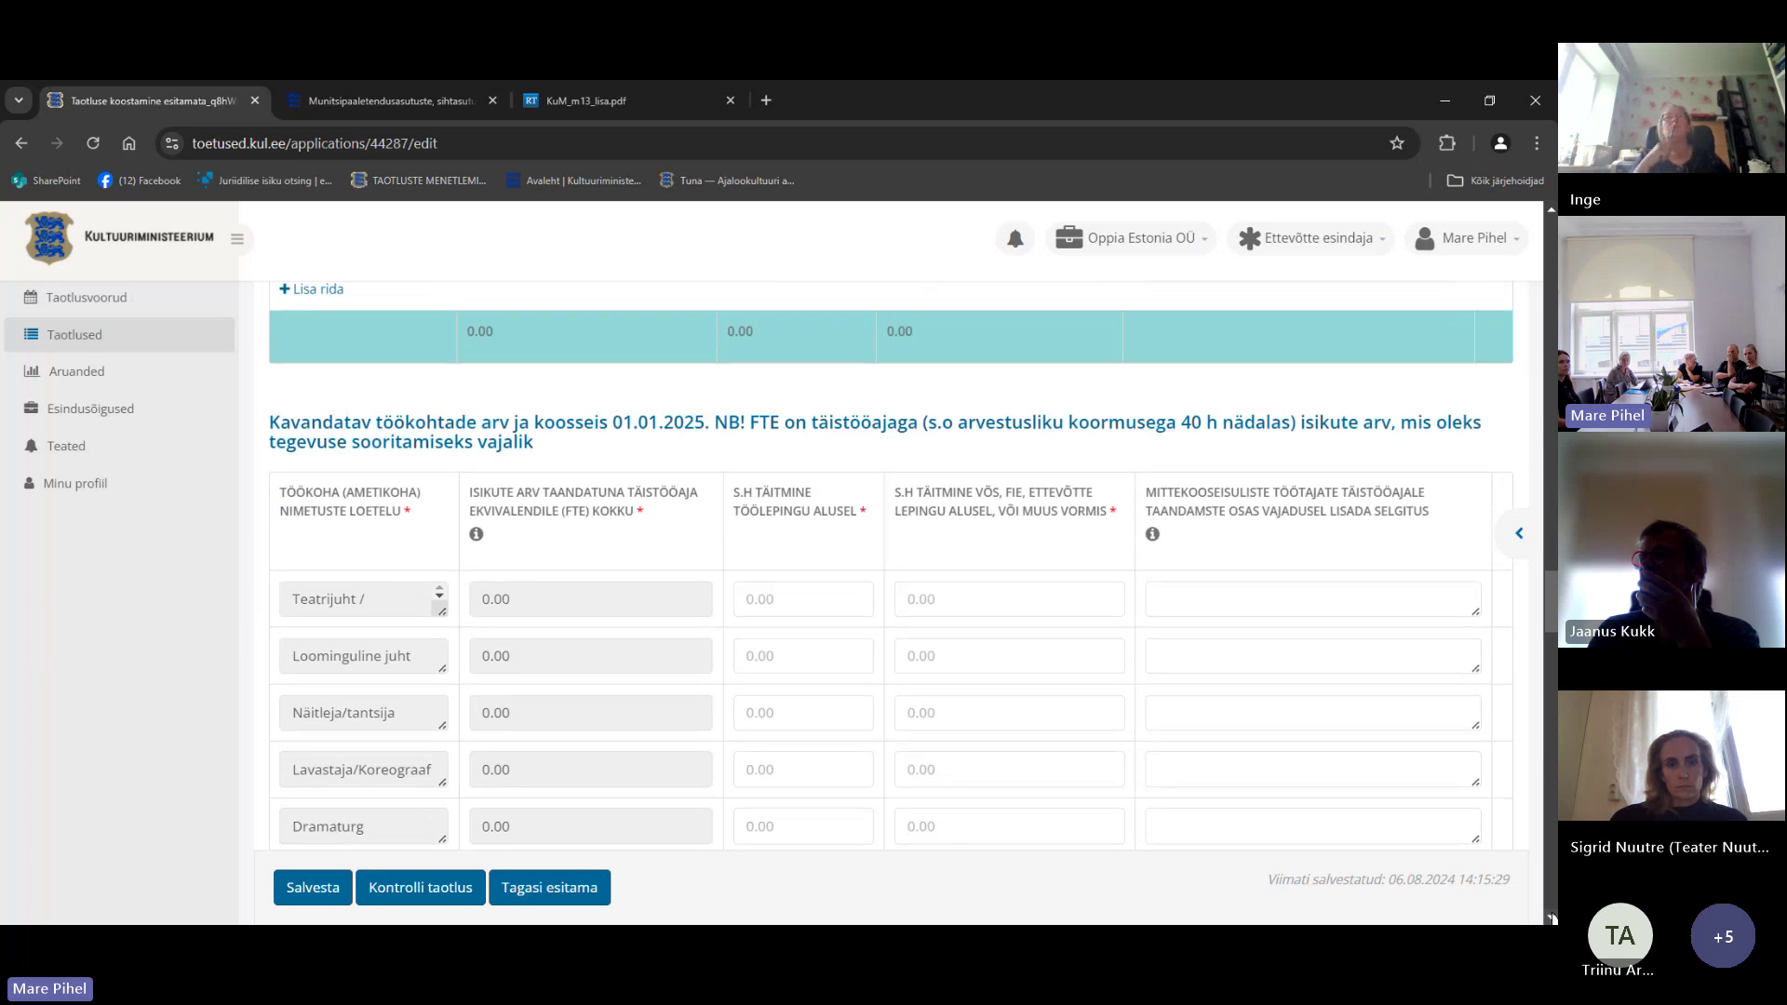
click(1551, 918)
click(1551, 918)
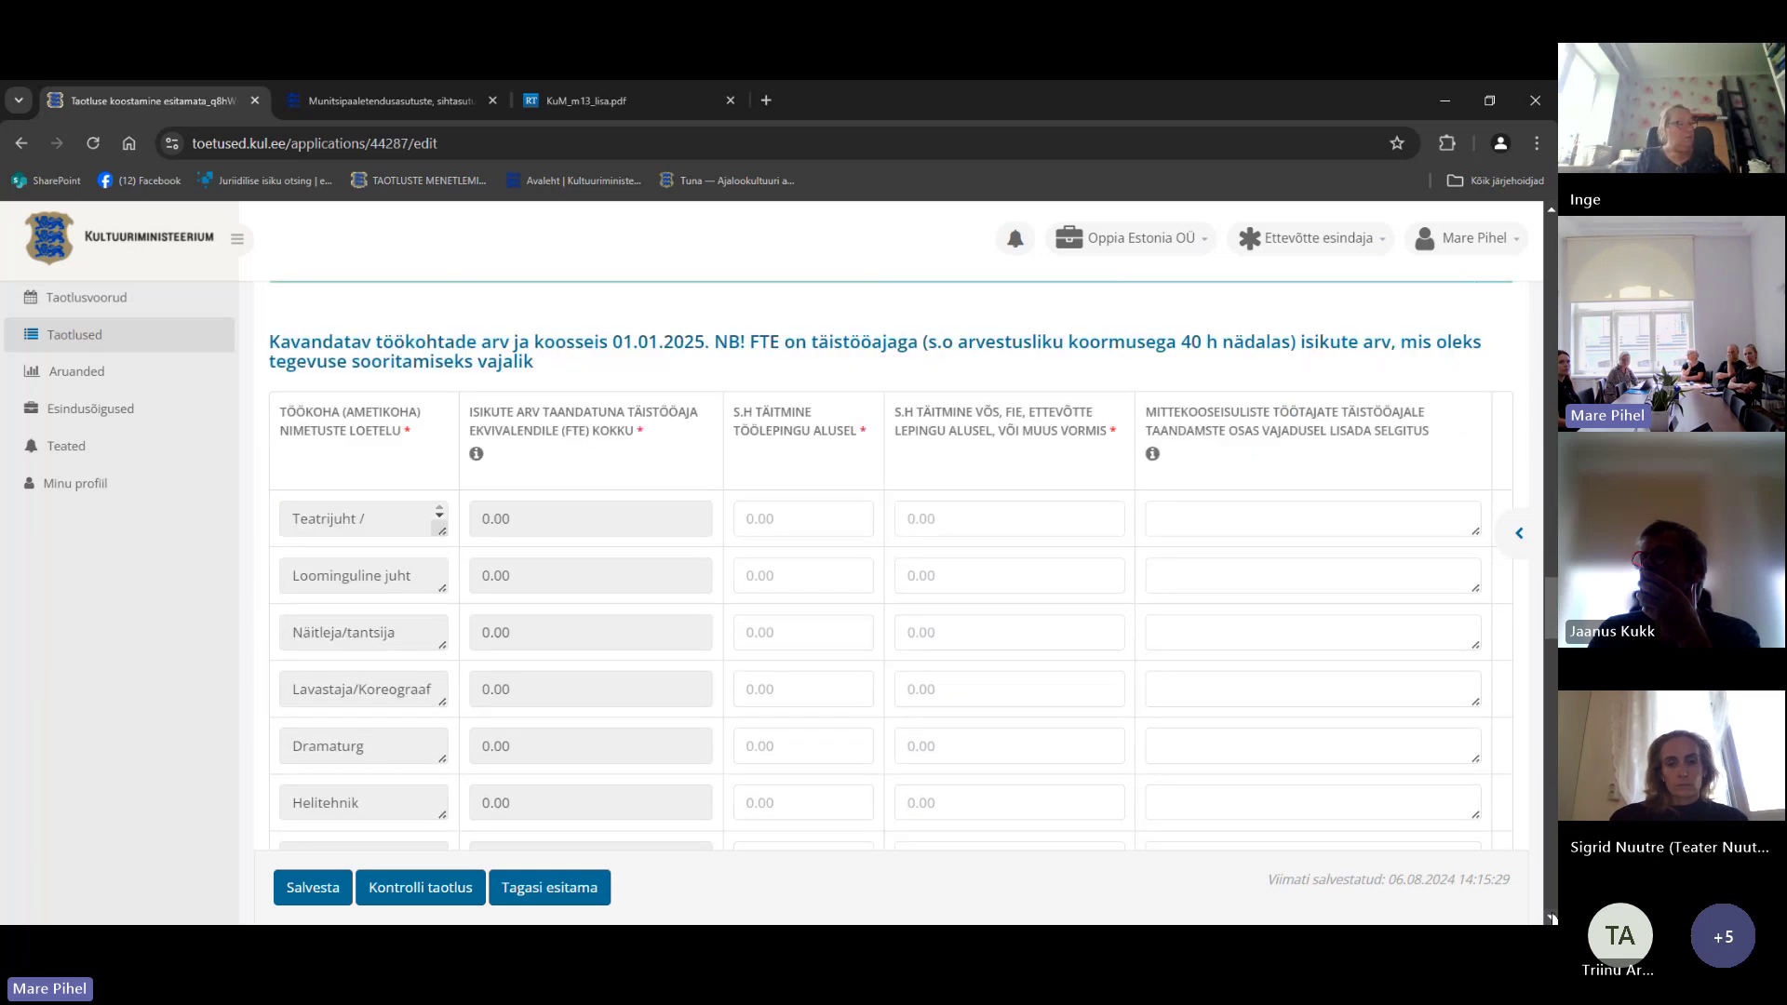
click(1551, 918)
click(1552, 918)
click(1551, 918)
click(1551, 918)
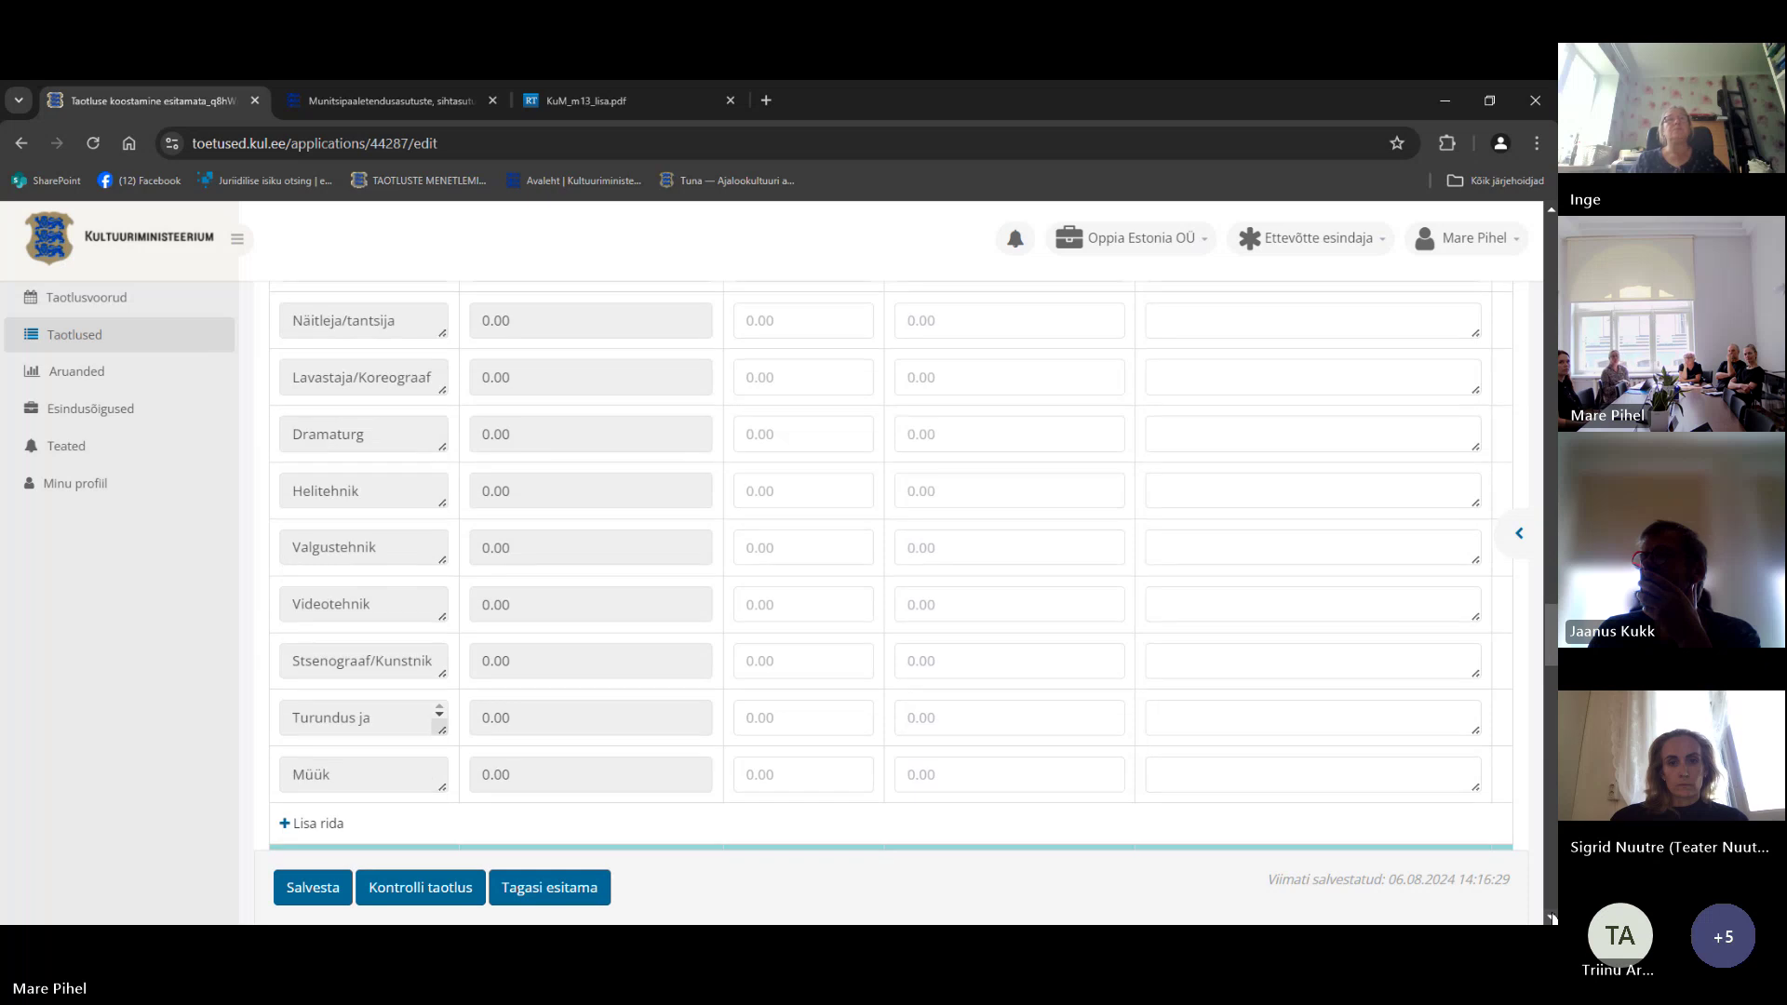
click(1552, 918)
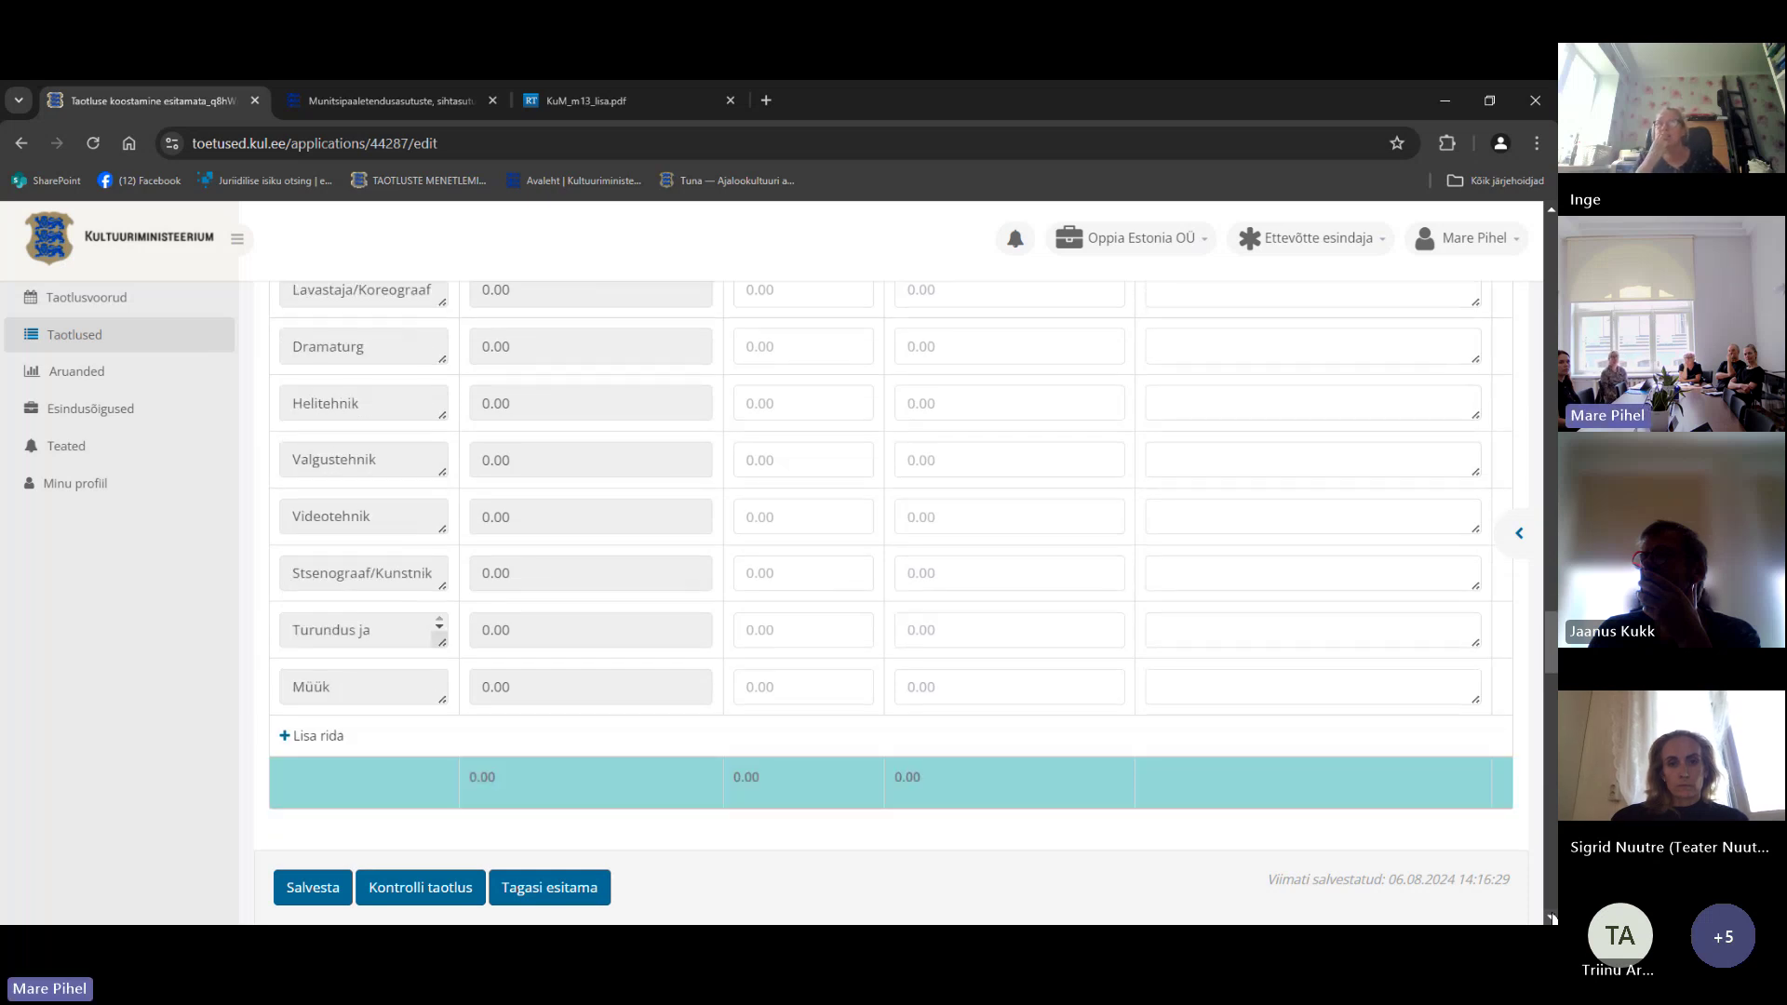
Step: Review the 2025 labour cost table (2025 tööjõukulude maksumus) and its two cost rows
click(1551, 918)
click(1552, 918)
click(1552, 918)
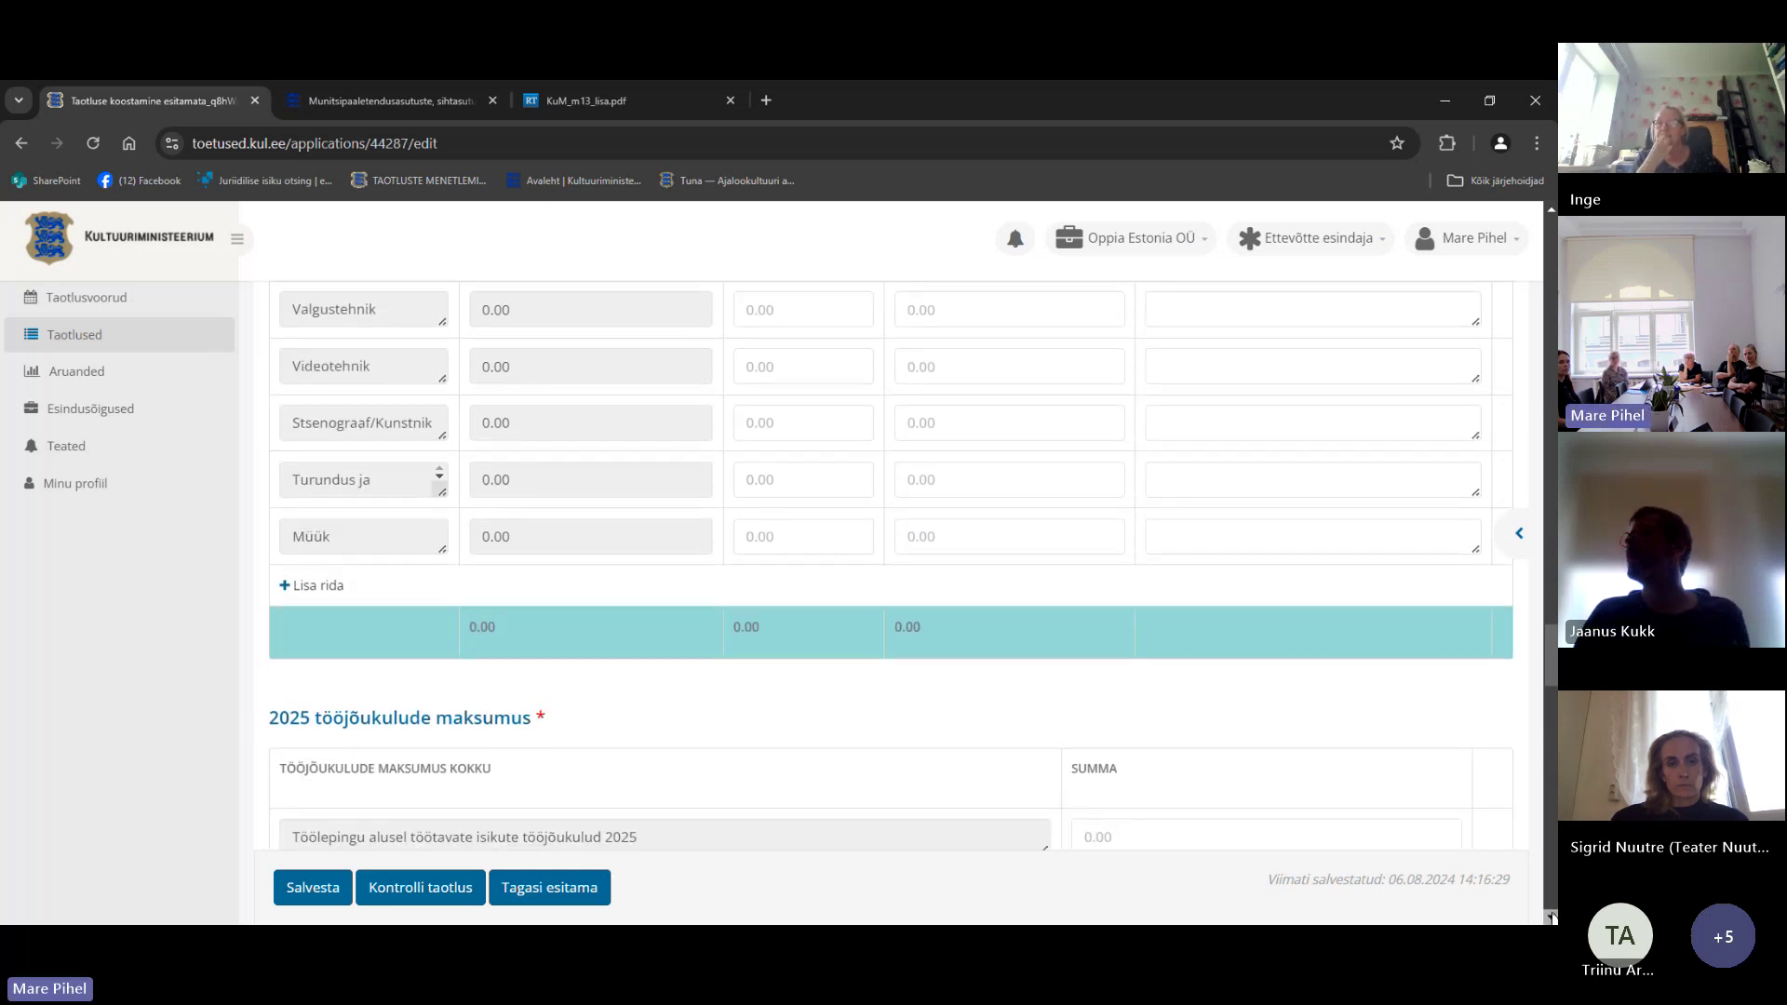
click(1551, 918)
click(1551, 918)
click(1551, 918)
click(1551, 918)
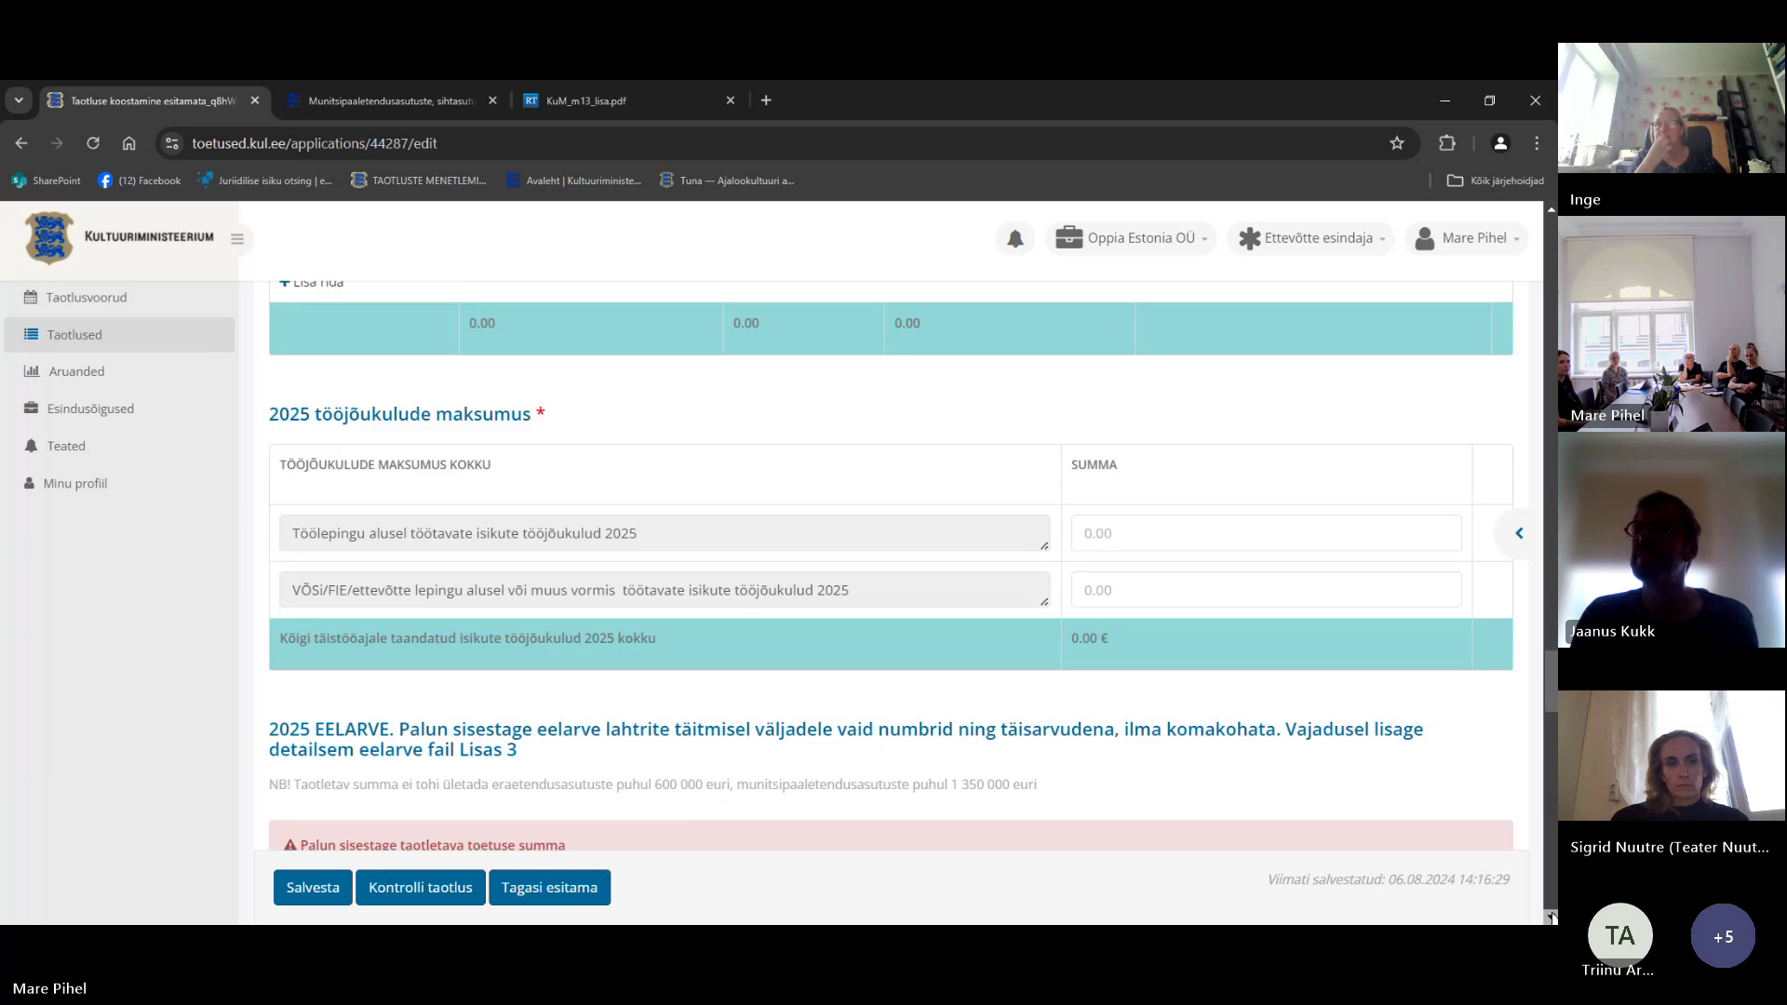
click(1552, 917)
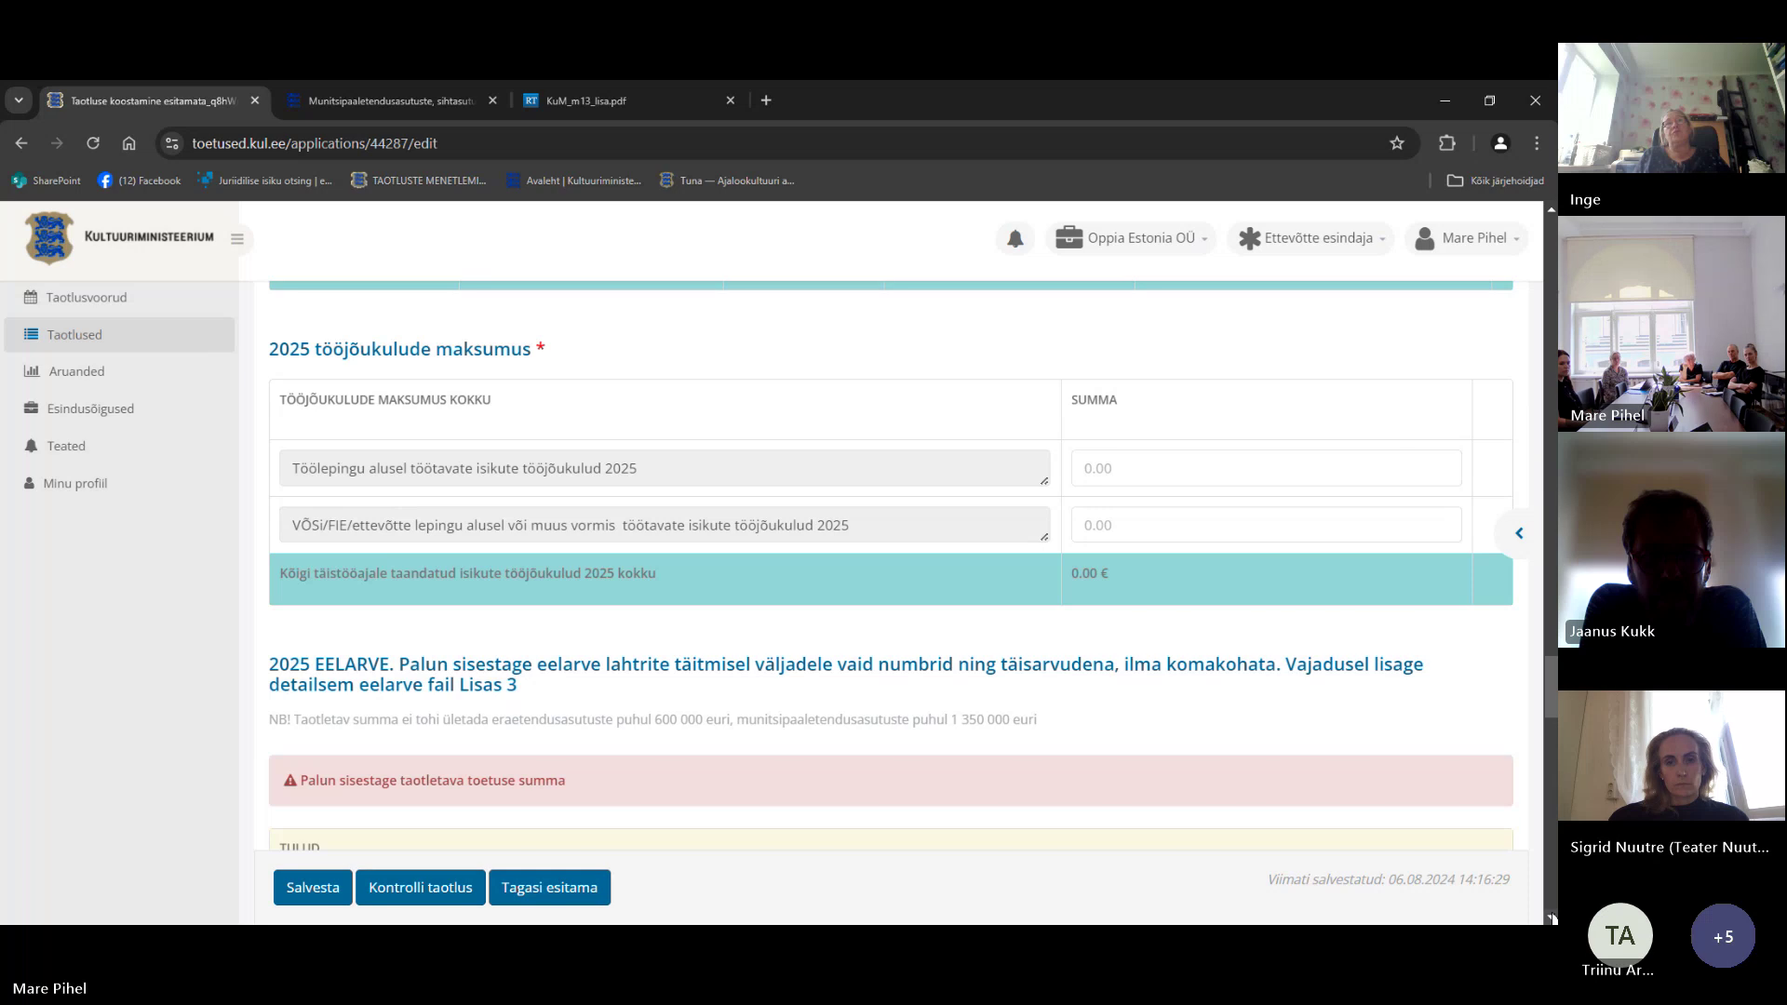
Step: Review the 2025 budget instructions and the income section (Tulud), including requested support, self-financing and other support
scroll(1551, 918, down, 1)
scroll(1550, 918, down, 2)
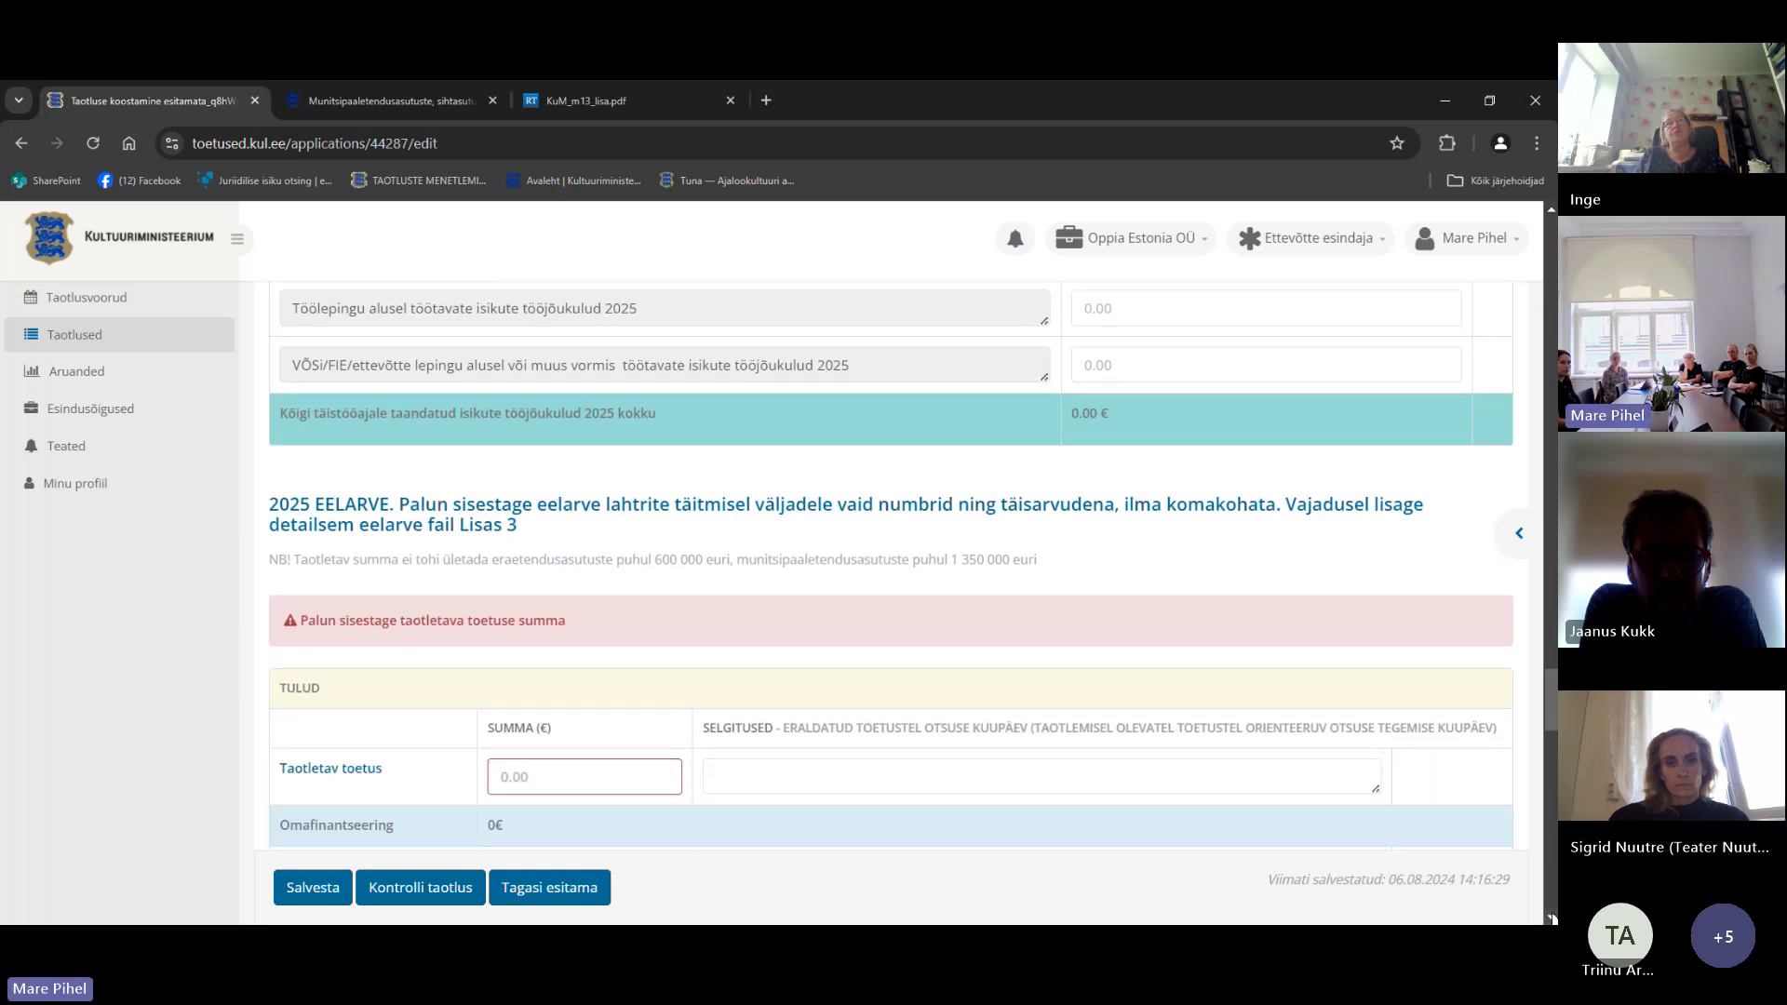
scroll(1550, 918, down, 2)
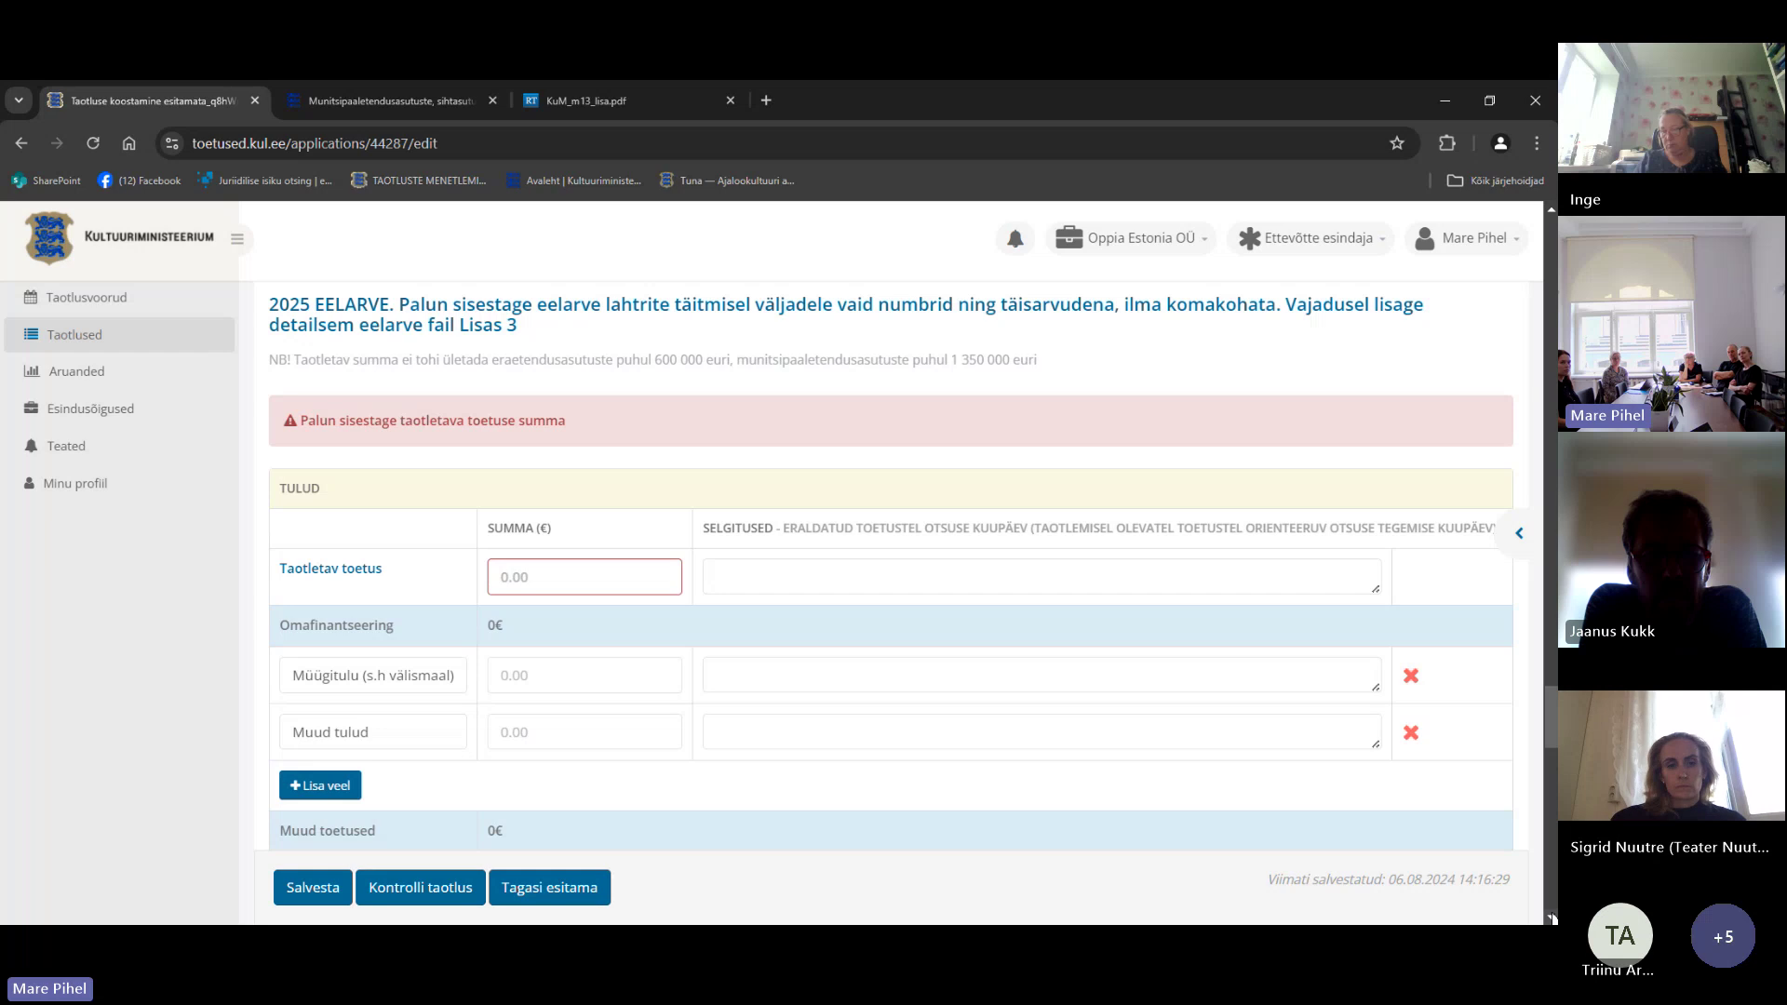
scroll(1551, 918, down, 4)
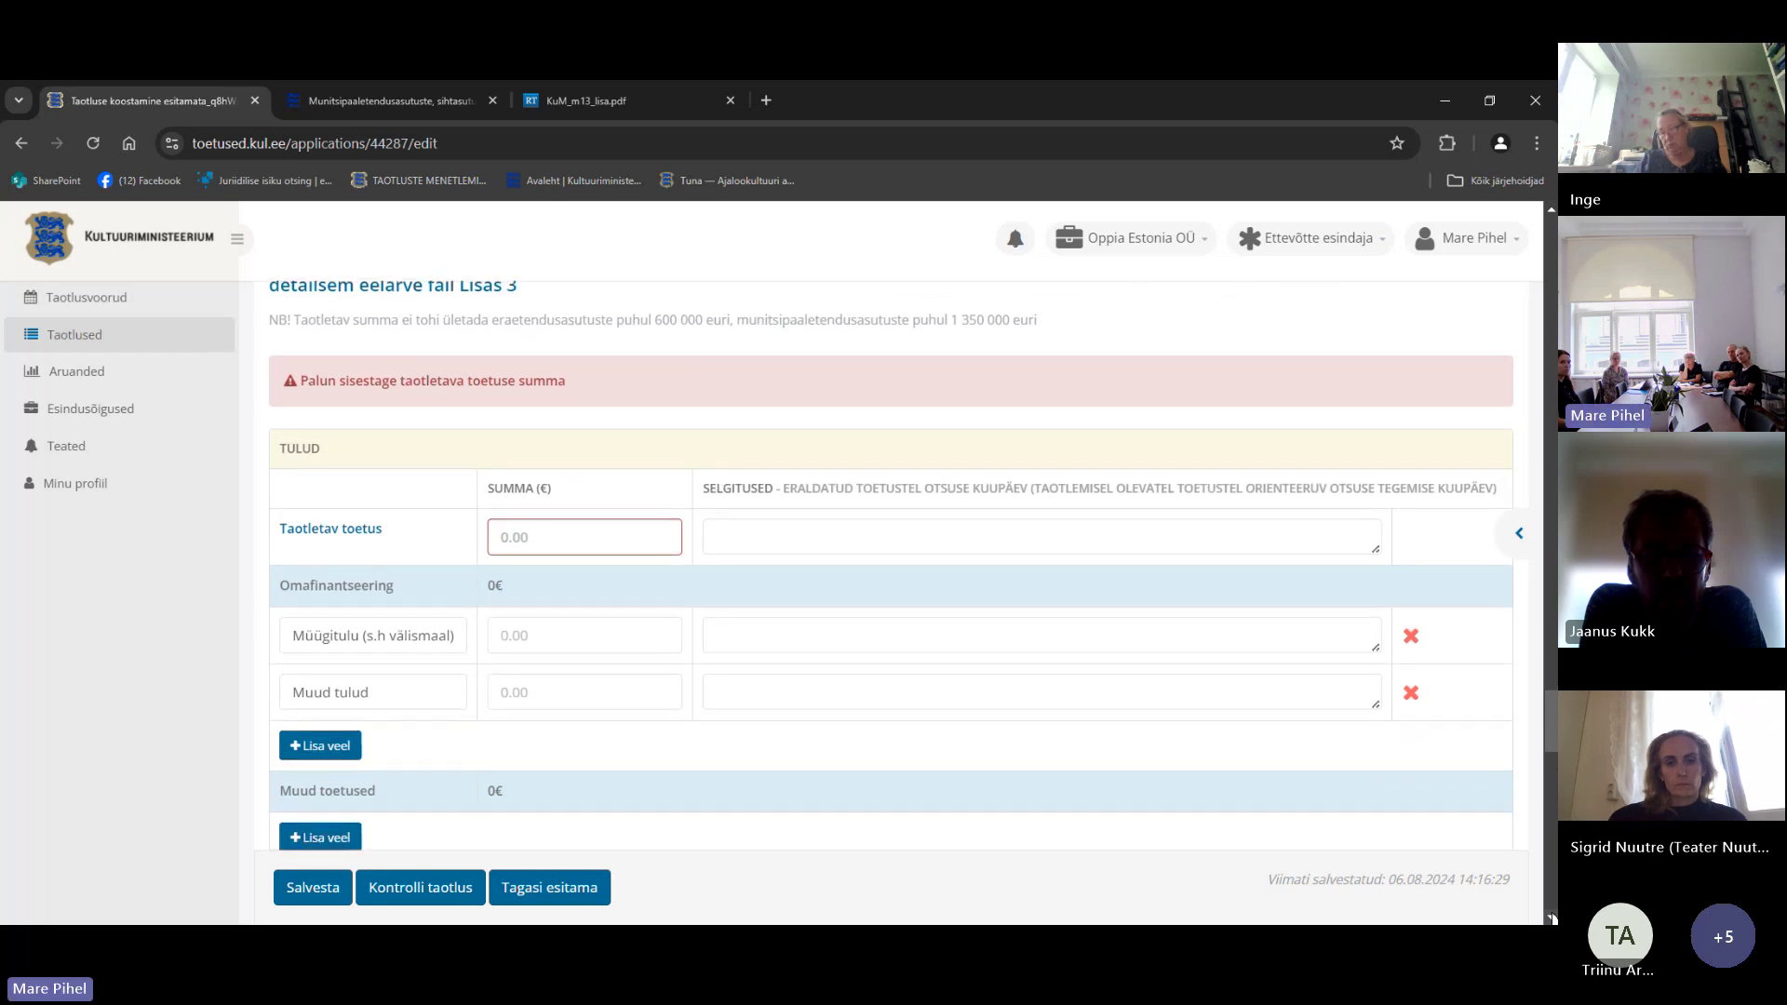
scroll(1550, 918, down, 3)
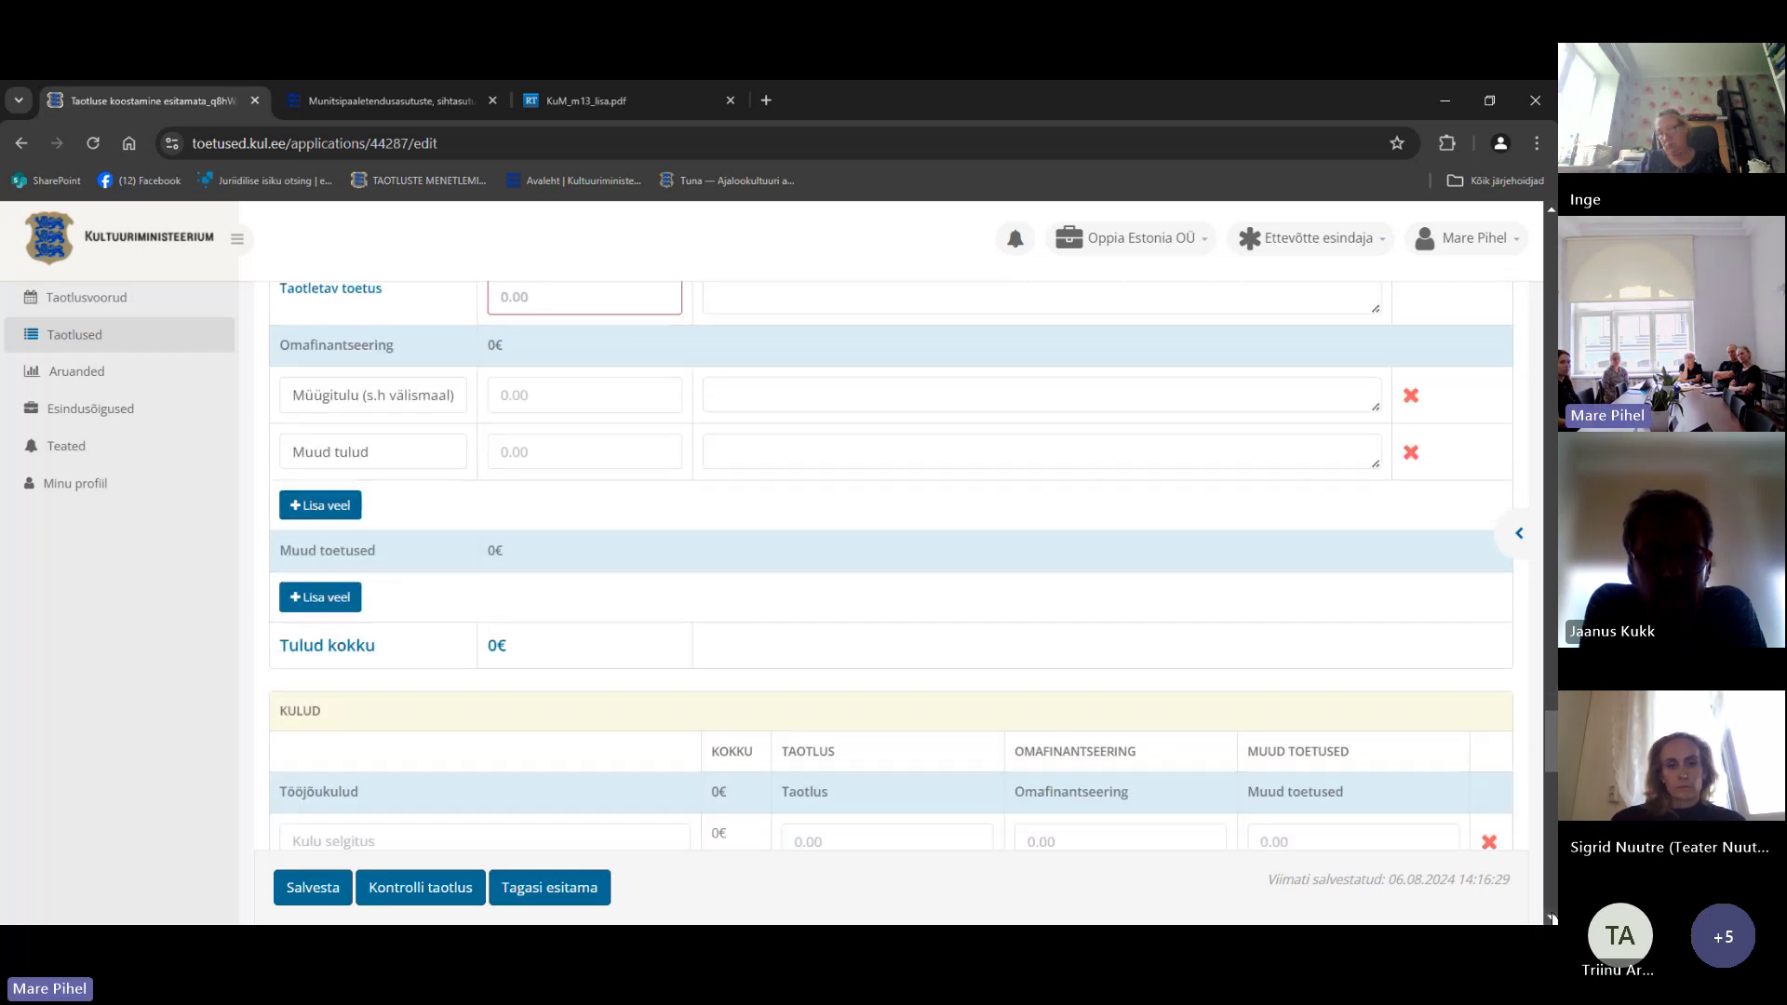
Step: Examine the cost categories in the 2025 budget's expense section (Kulud), from Tööjõukulud through Muud kulud to Kulud kokku
scroll(1550, 918, down, 4)
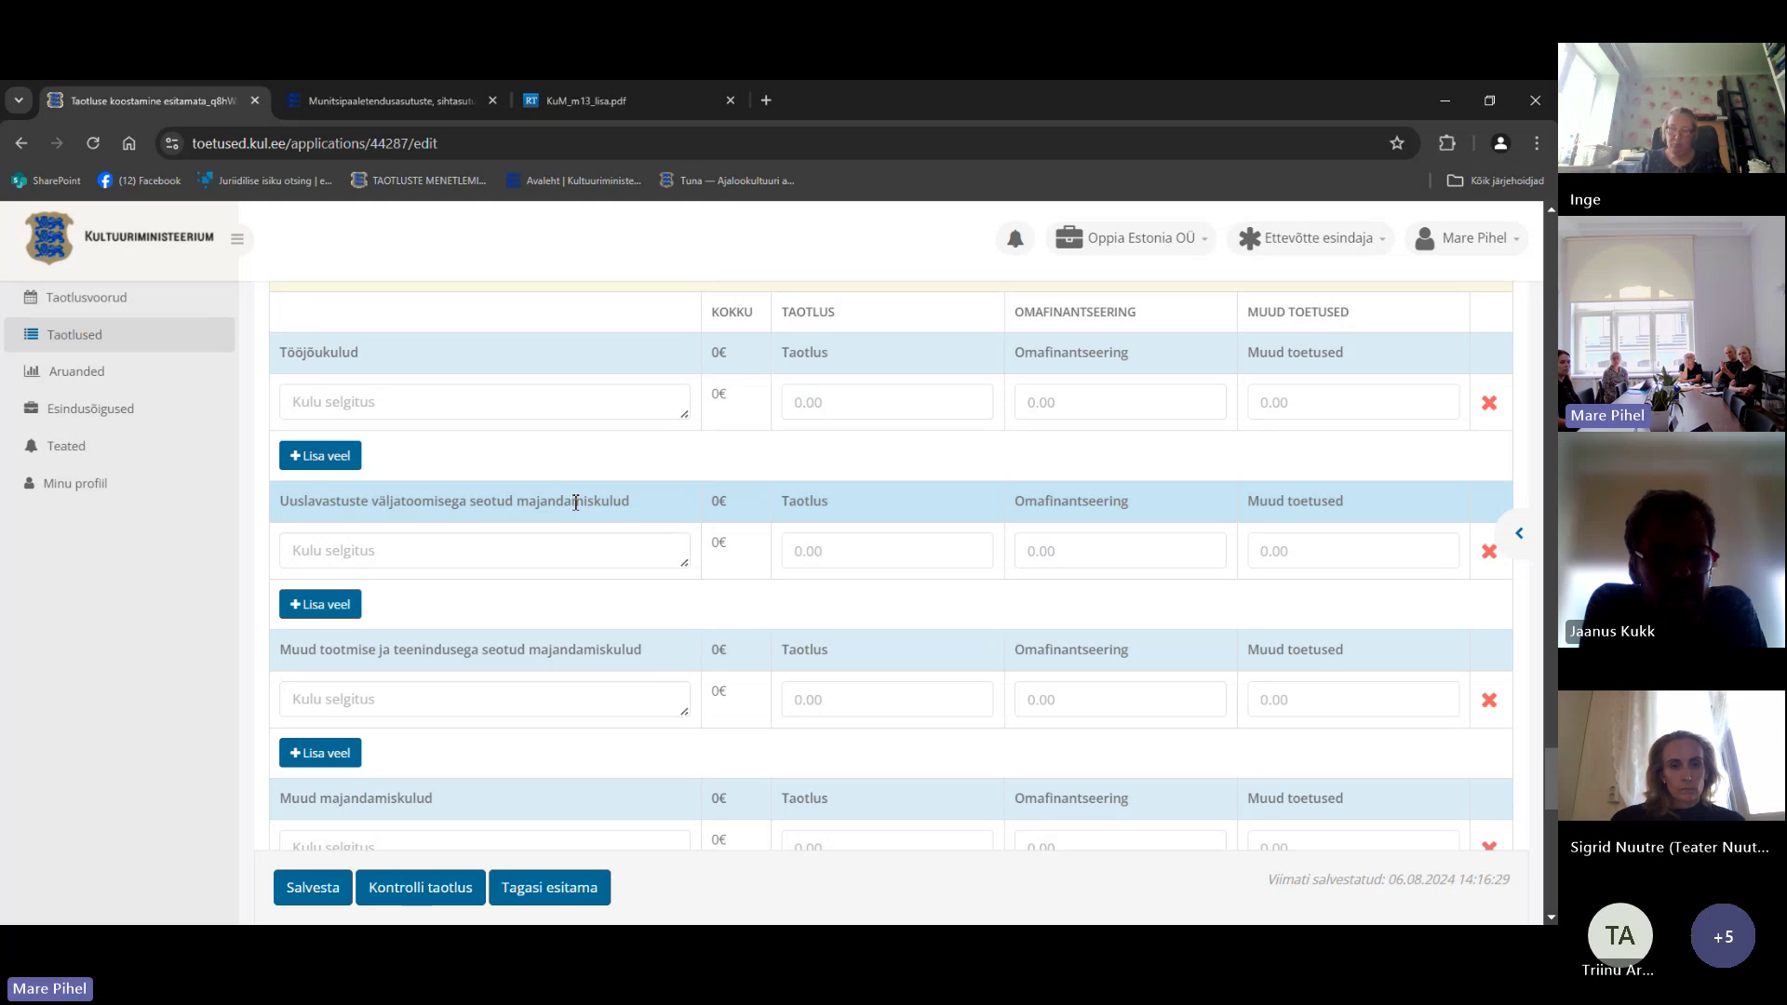
click(1552, 212)
click(1551, 212)
click(1552, 212)
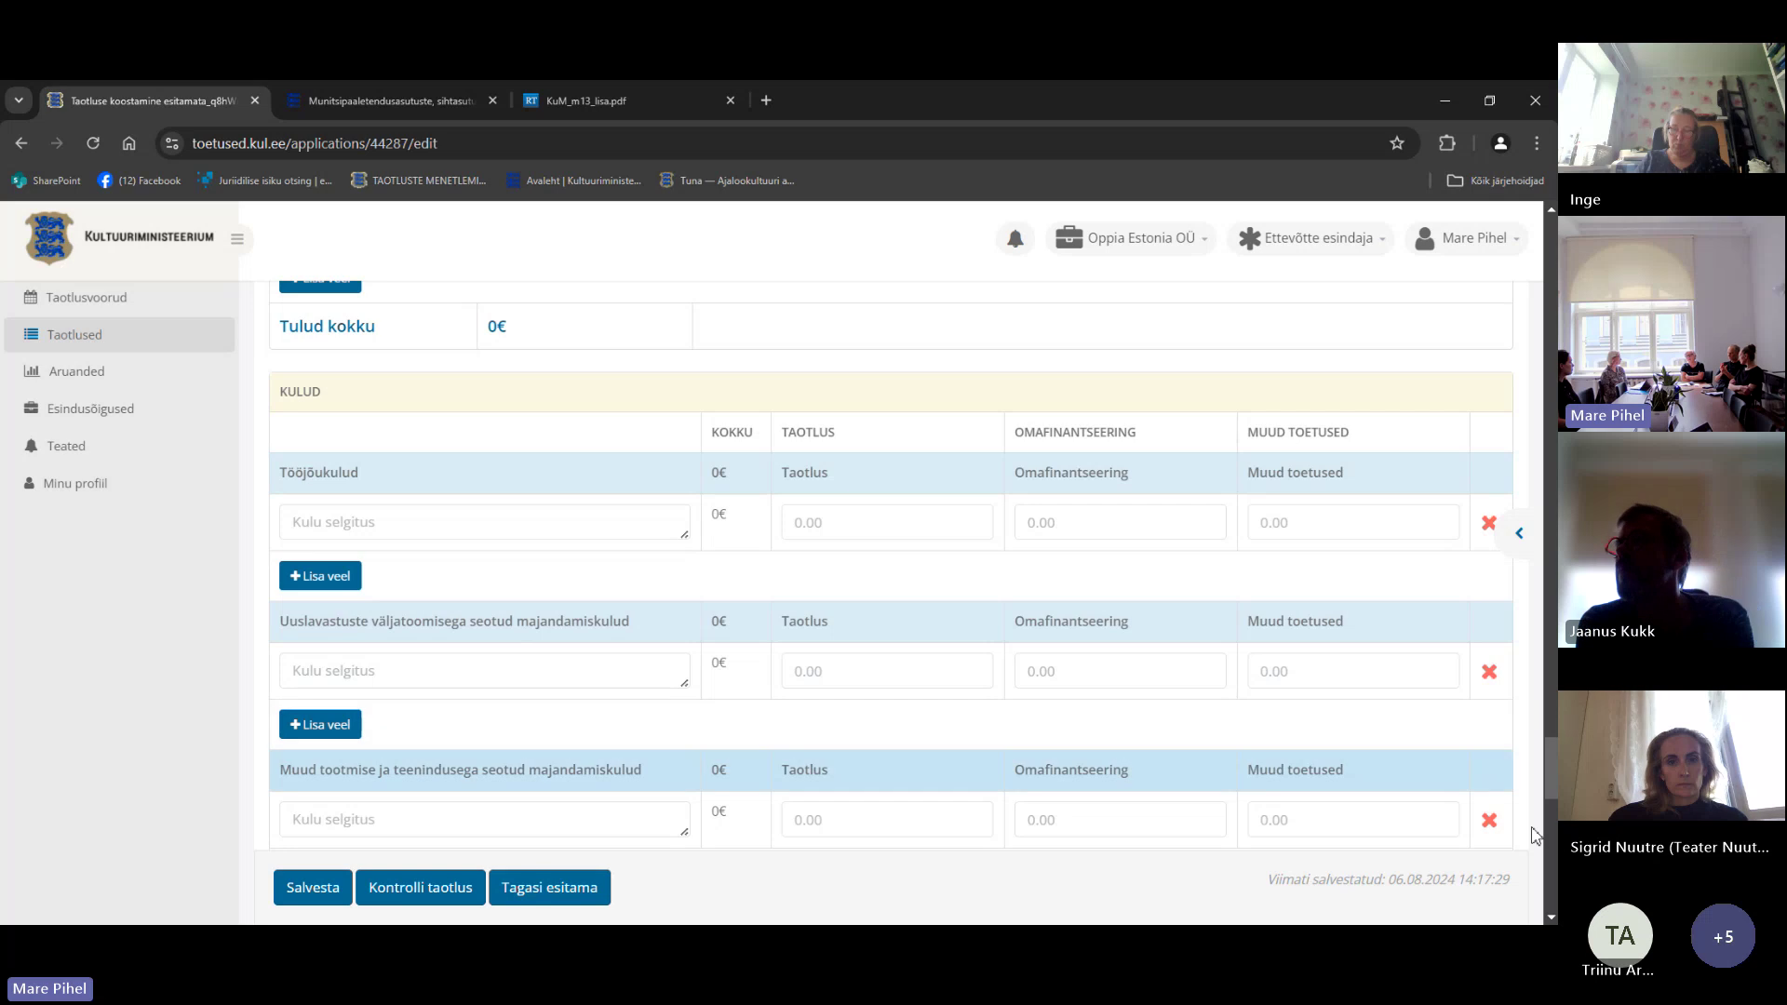
click(1551, 918)
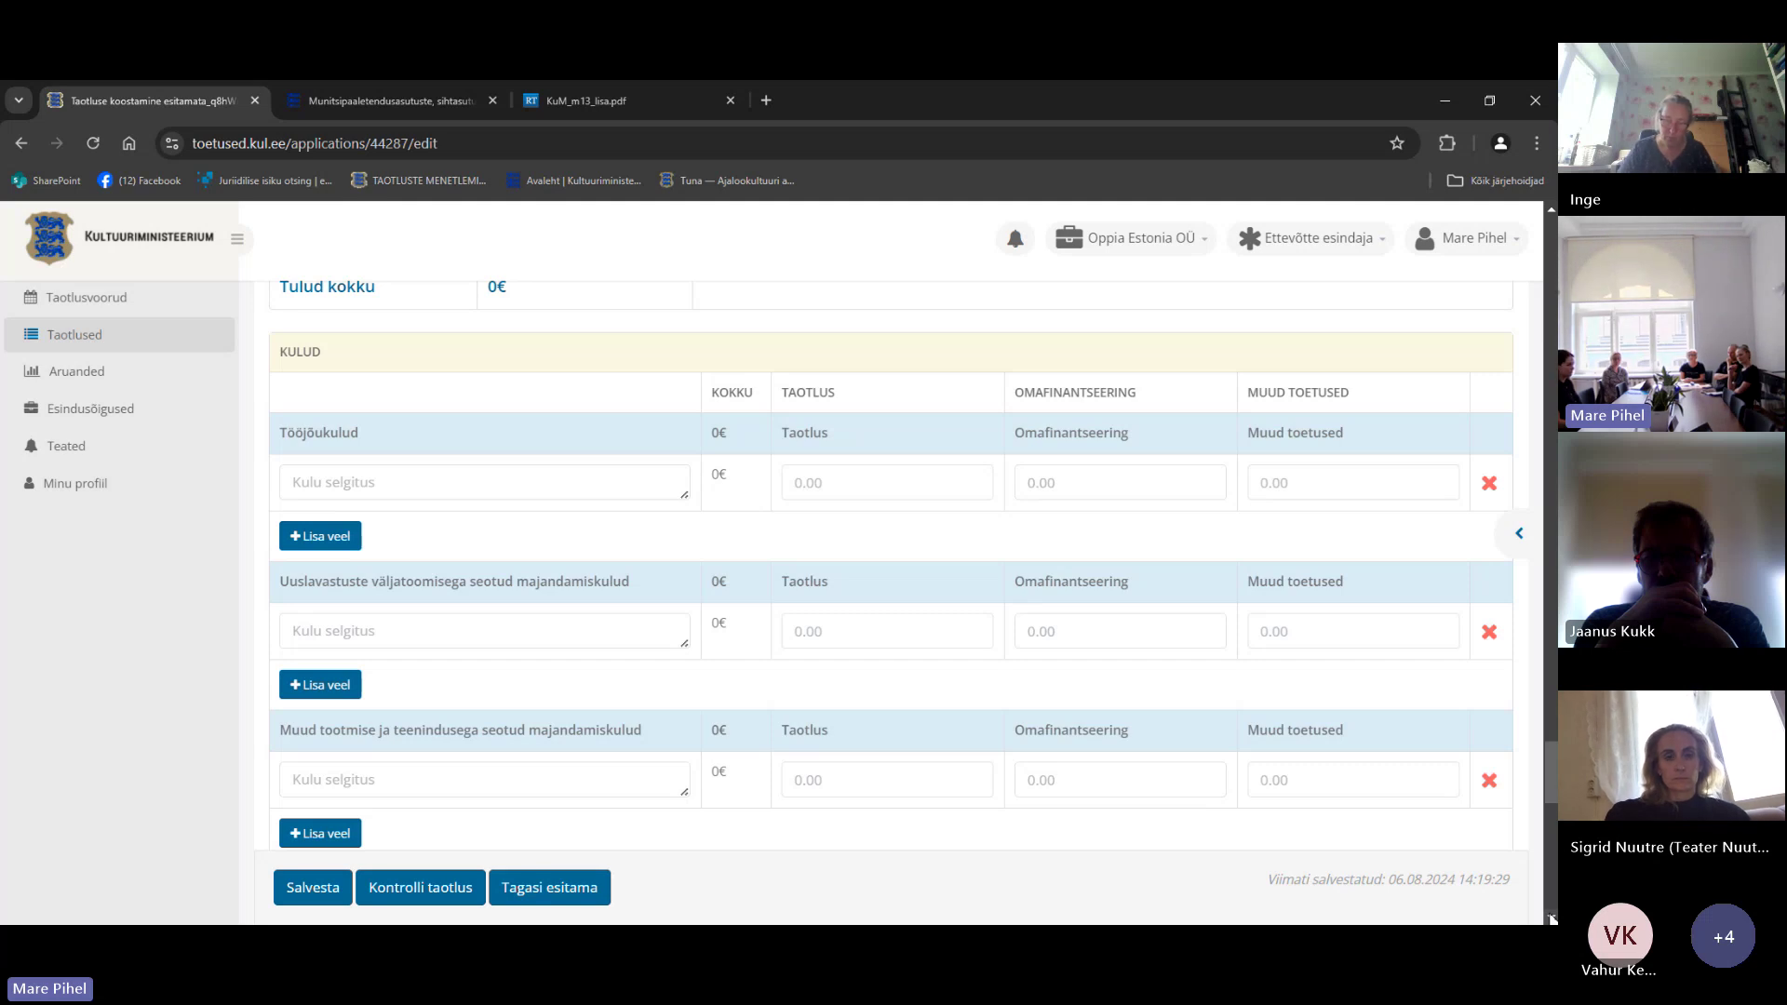
click(1552, 918)
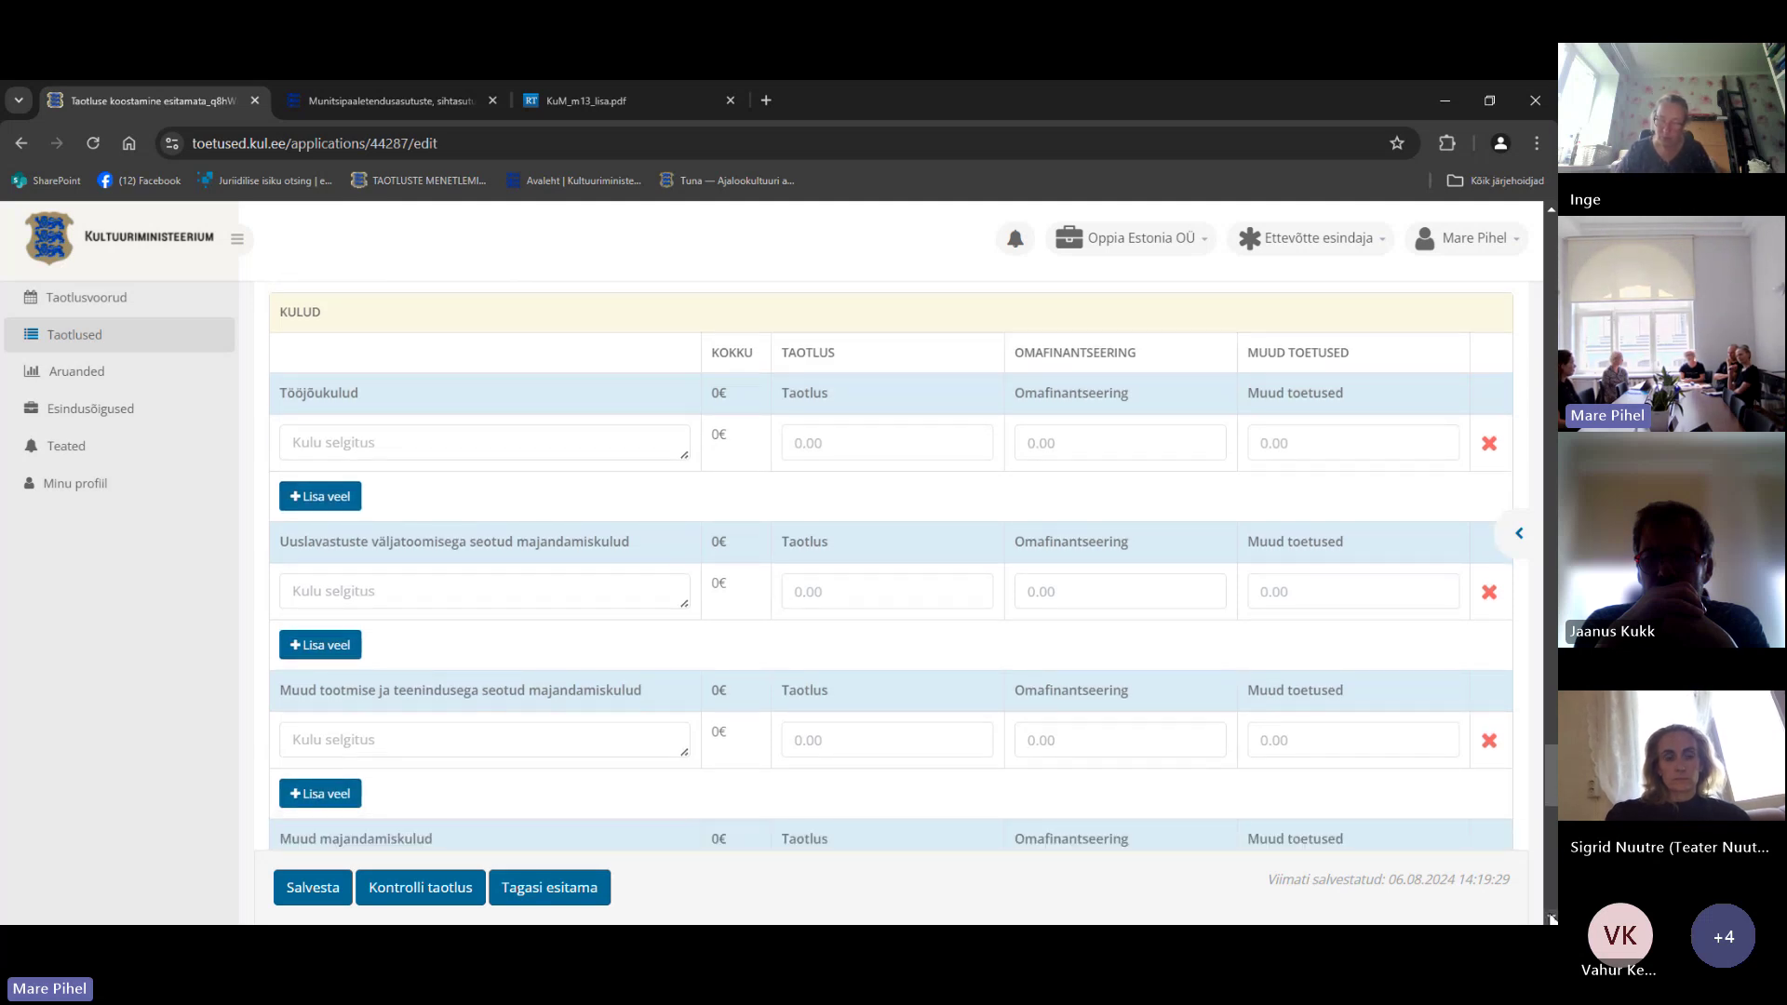
click(1552, 918)
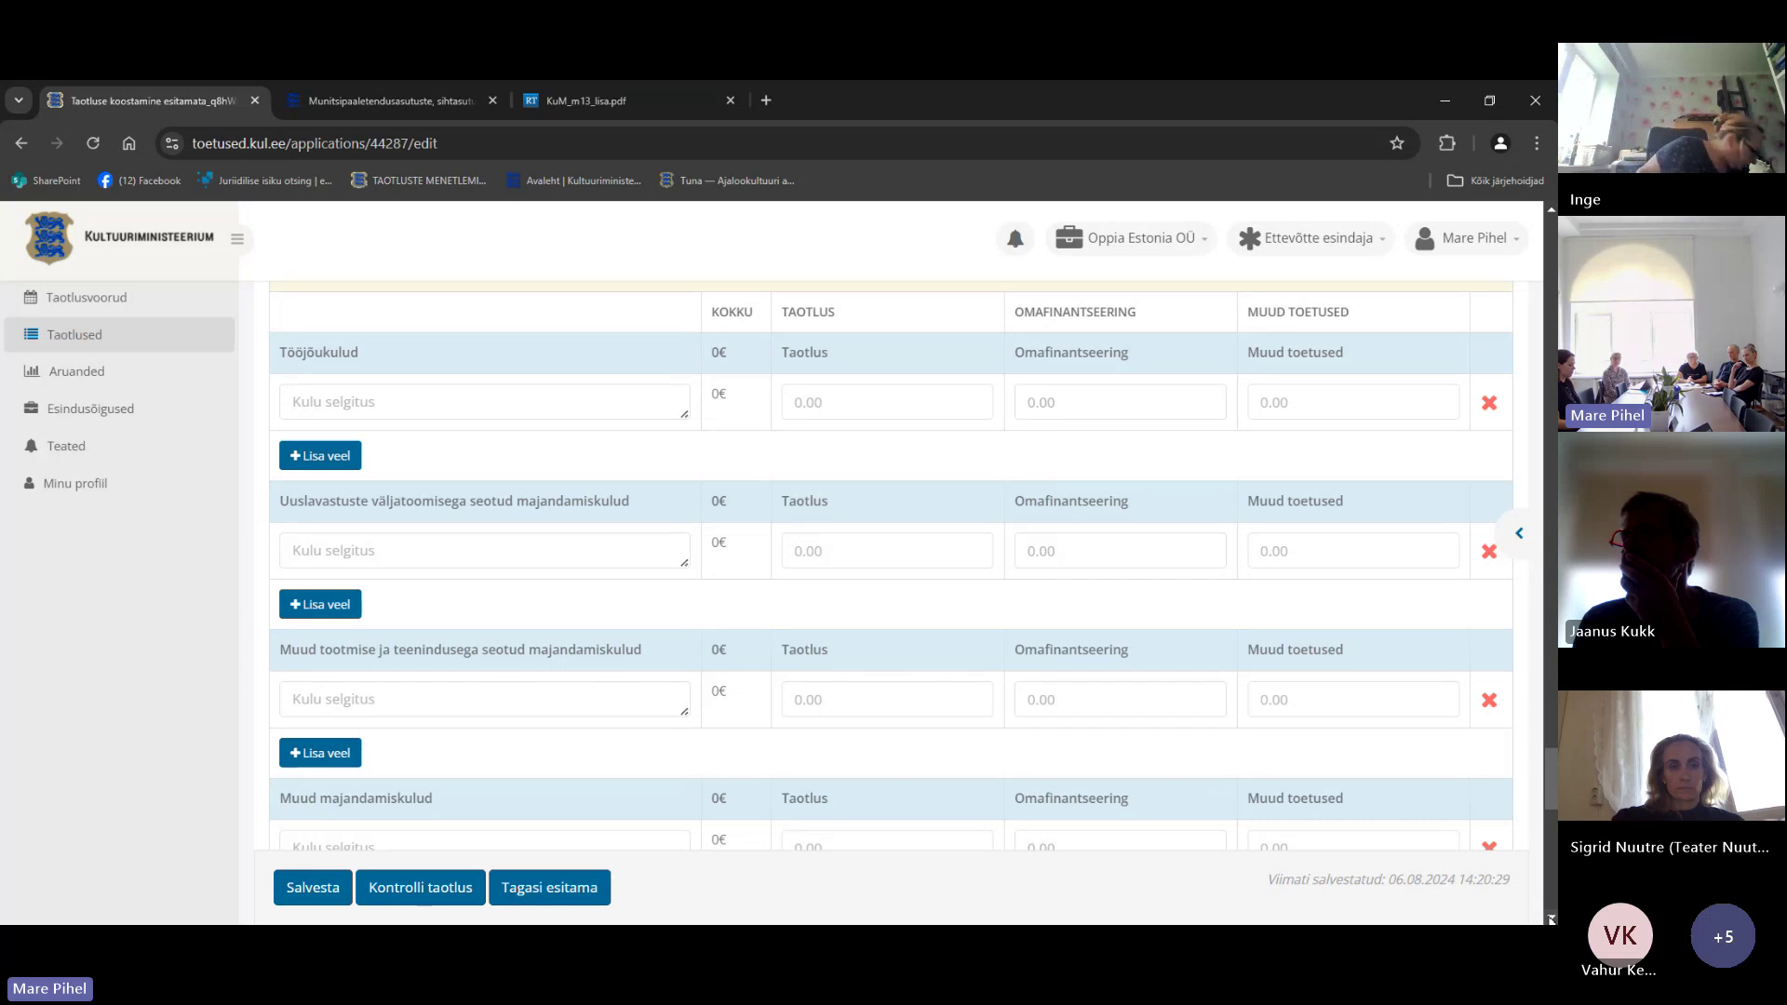
scroll(890, 563, down, 1)
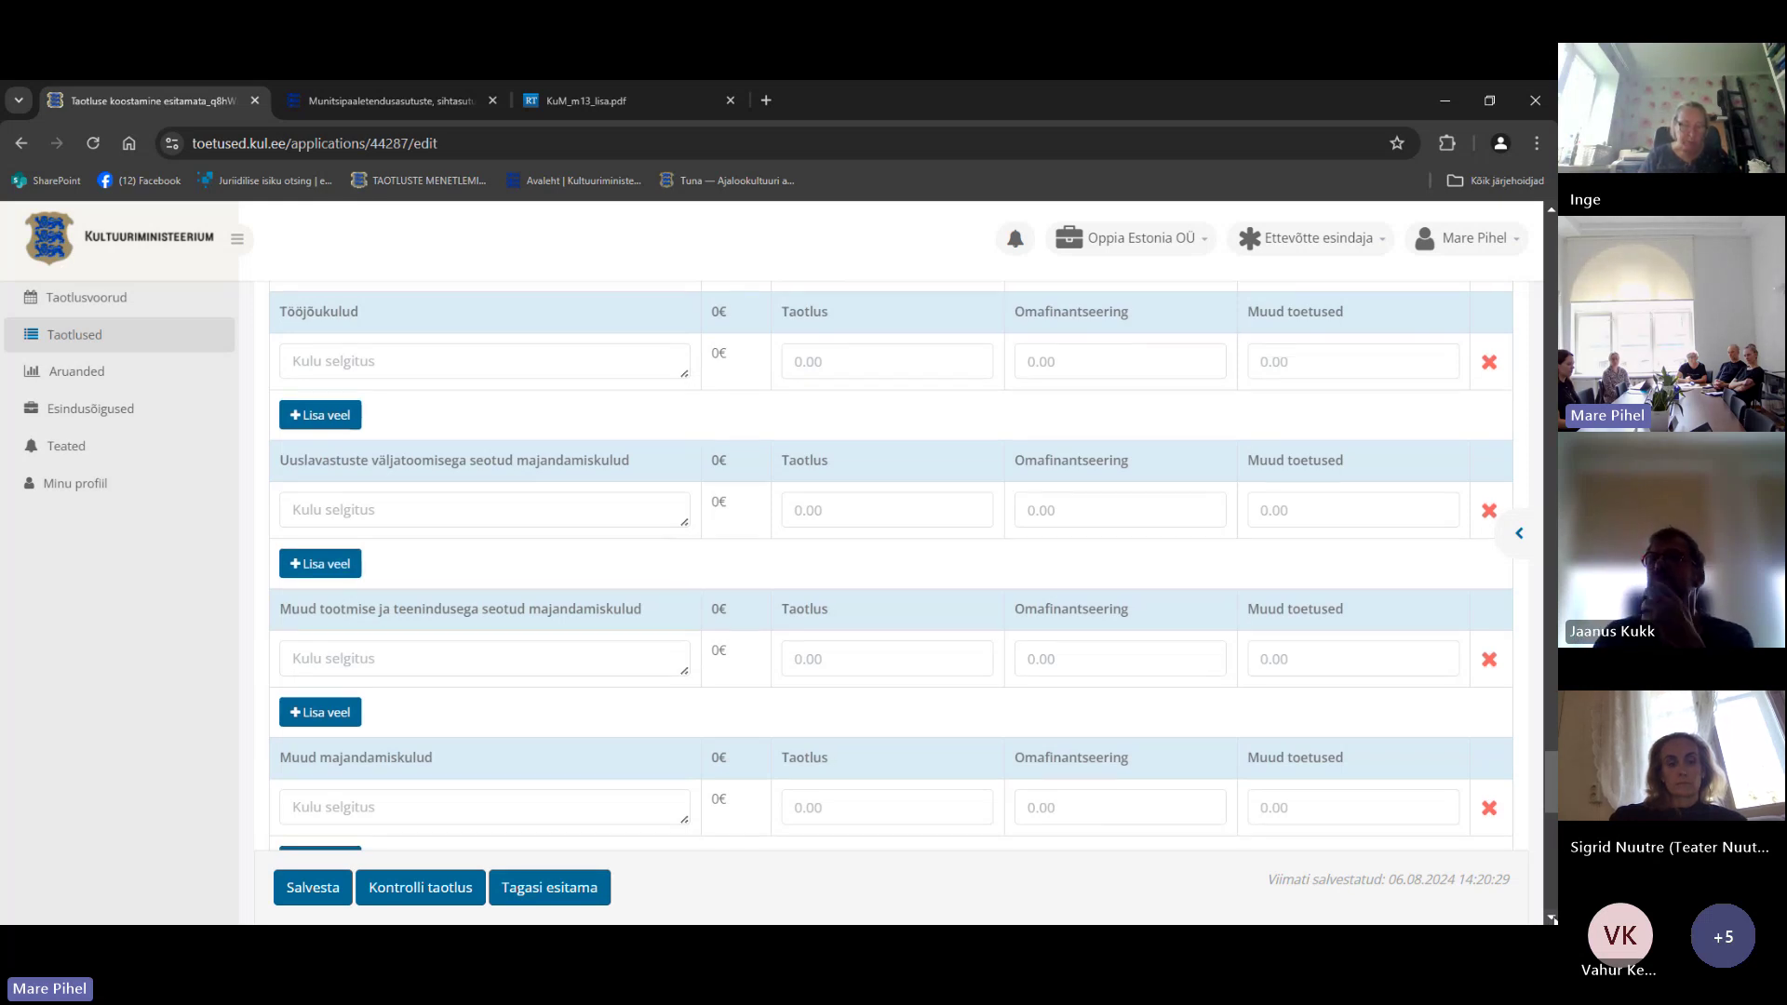
scroll(891, 565, down, 1)
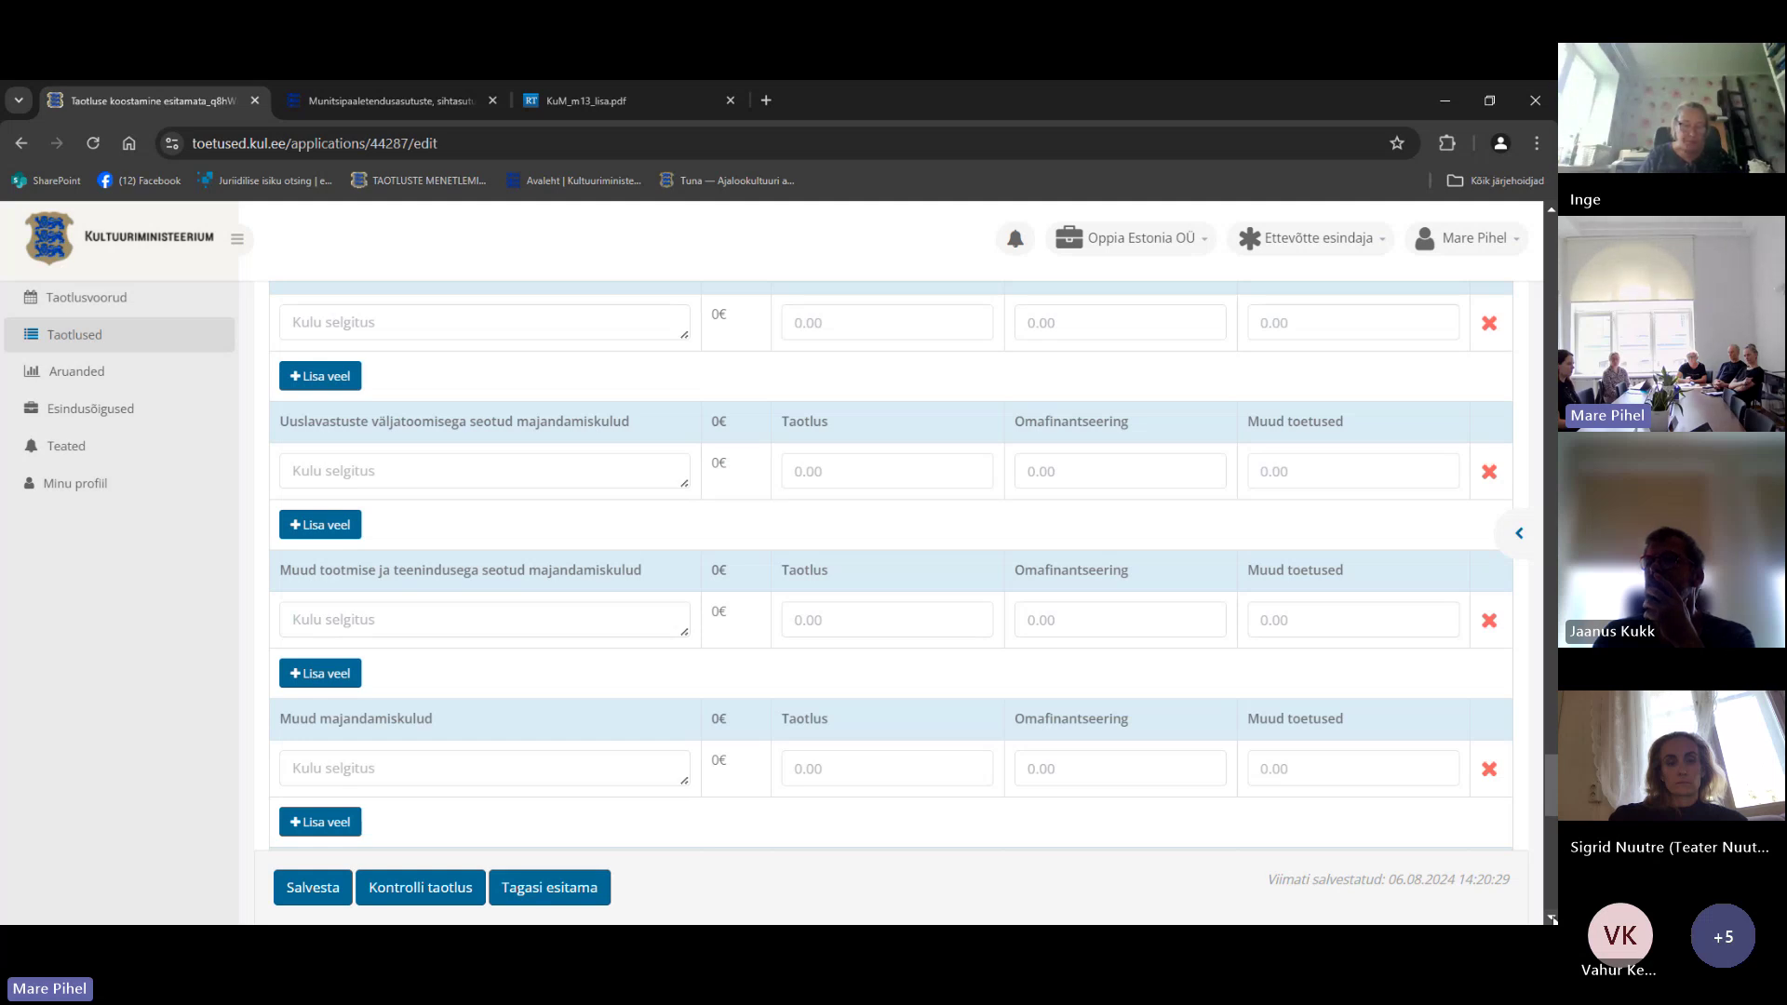
scroll(890, 565, down, 4)
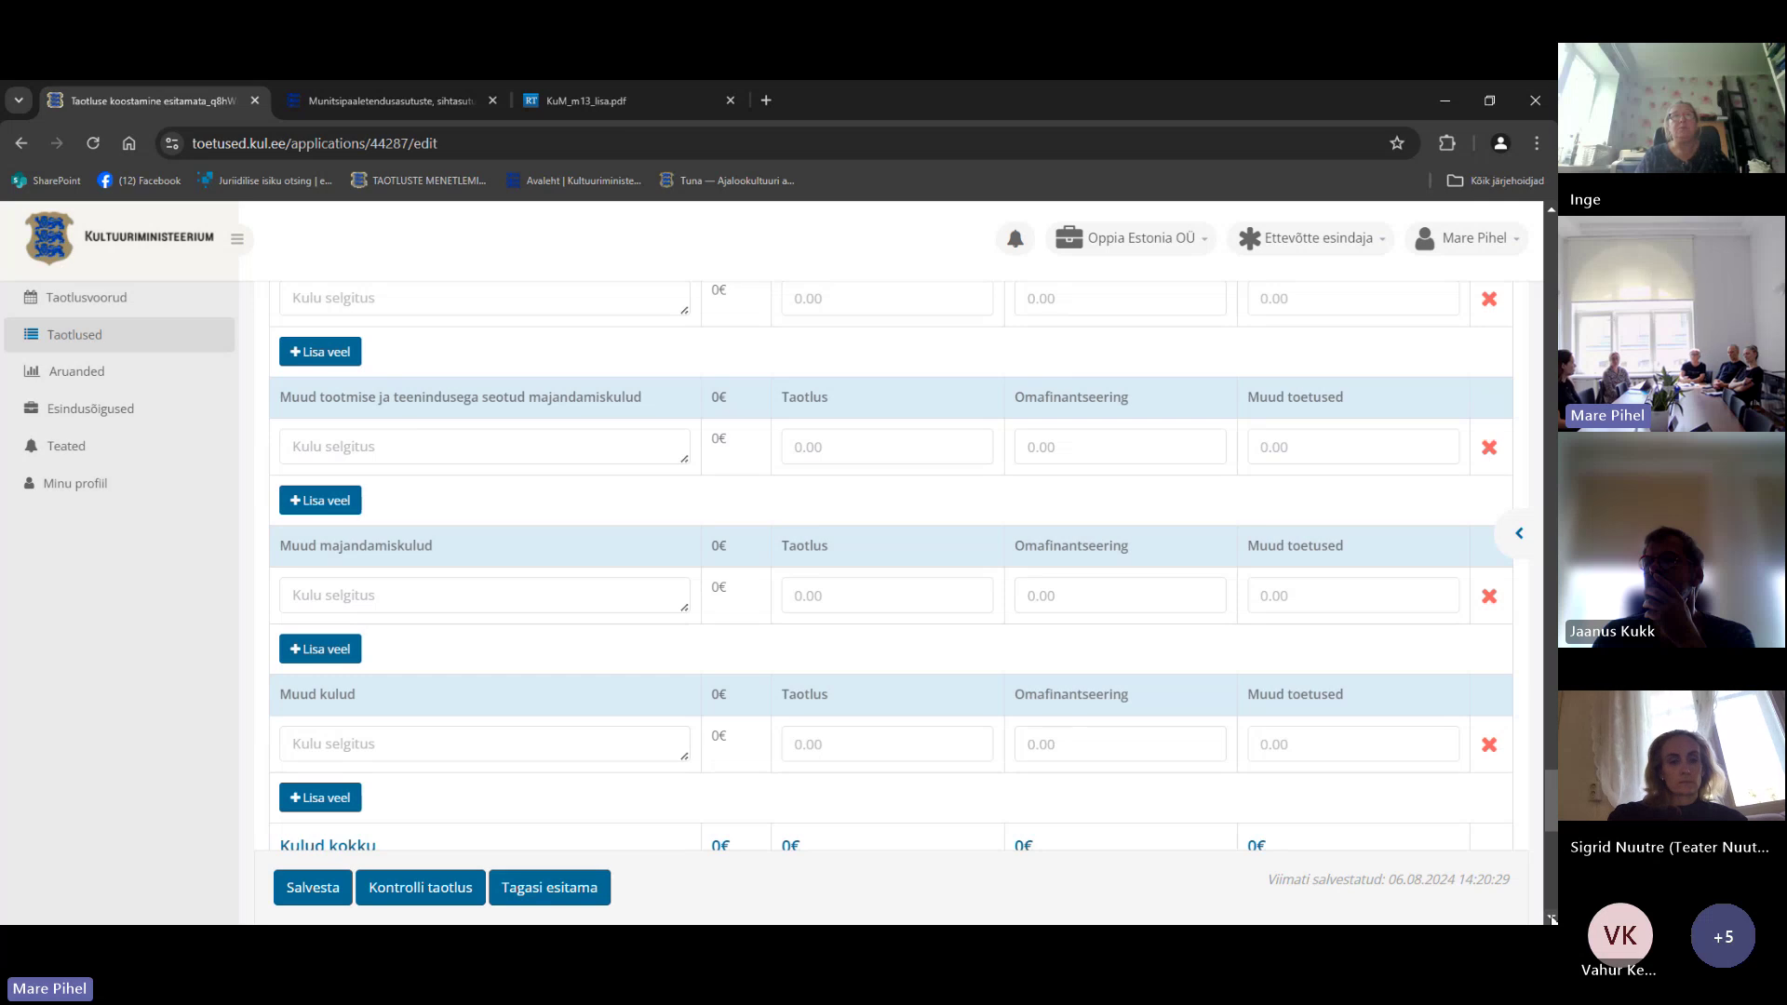
scroll(891, 567, down, 1)
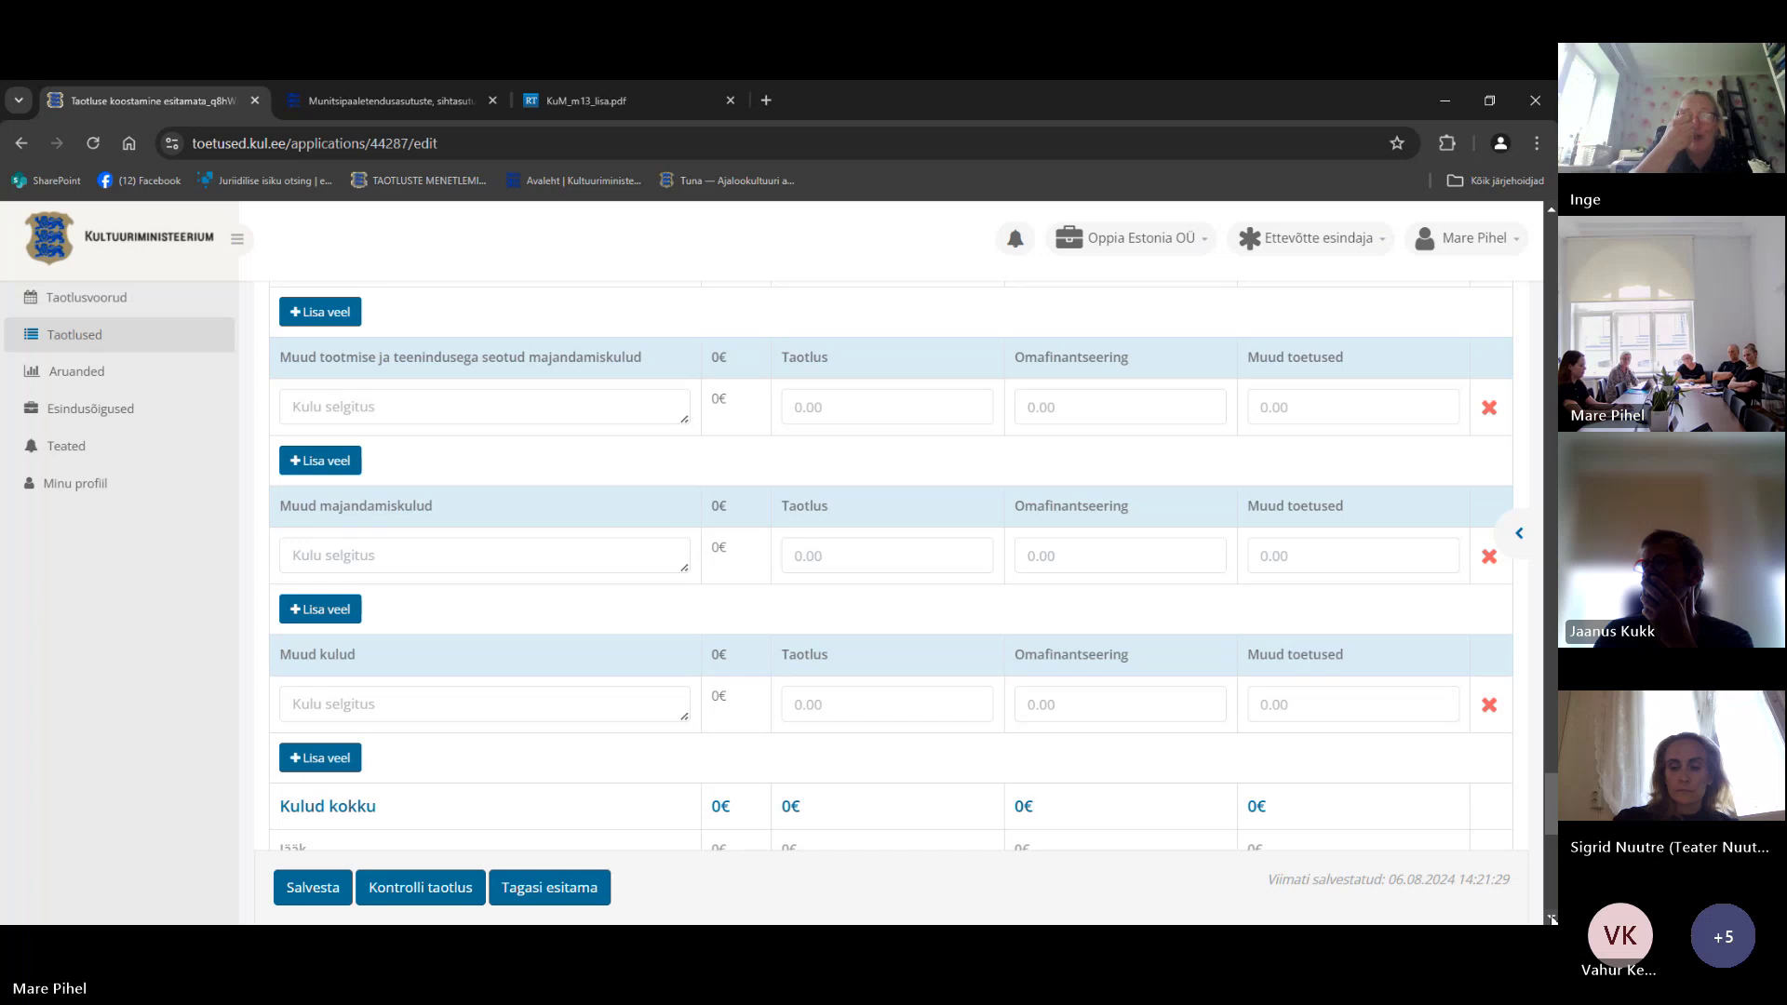
Step: Examine the last expense categories of the 2025 budget, from Uuslavastuste väljatoomisega seotud majandamiskulud to the Kulud kokku and Jääk rows
scroll(890, 558, down, 1)
scroll(890, 558, down, 2)
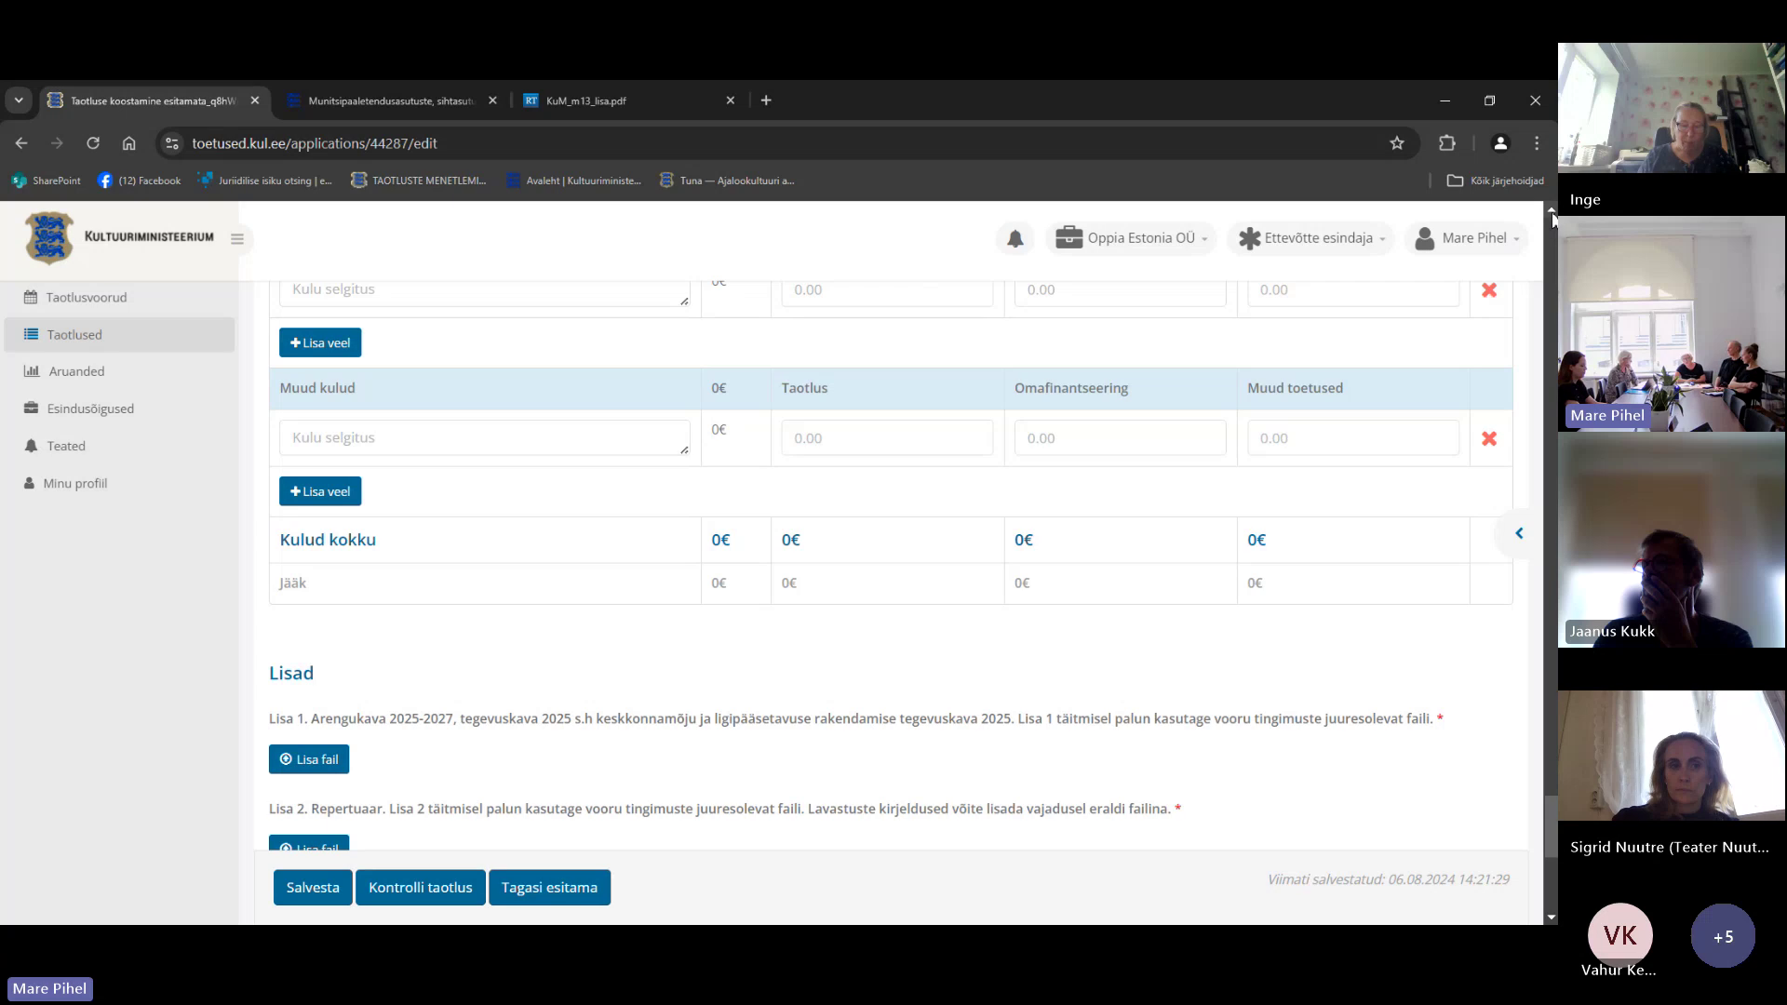
click(1552, 213)
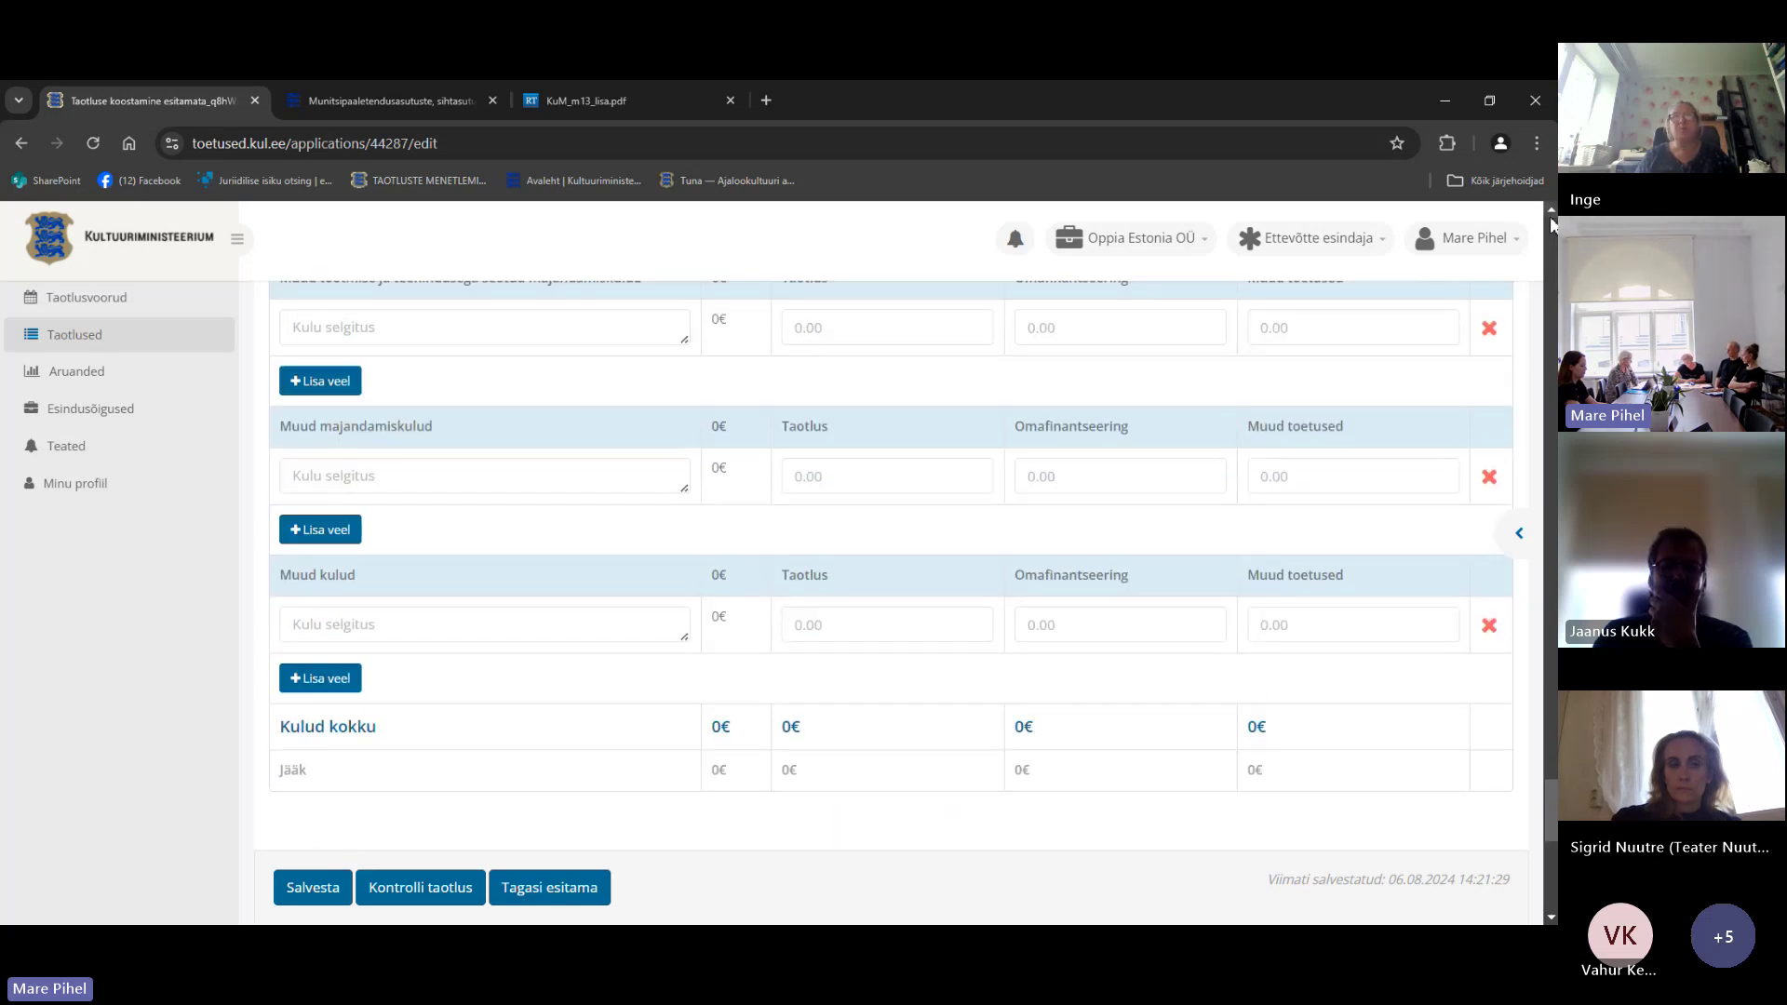
click(1551, 214)
click(1551, 214)
click(1551, 214)
click(1551, 214)
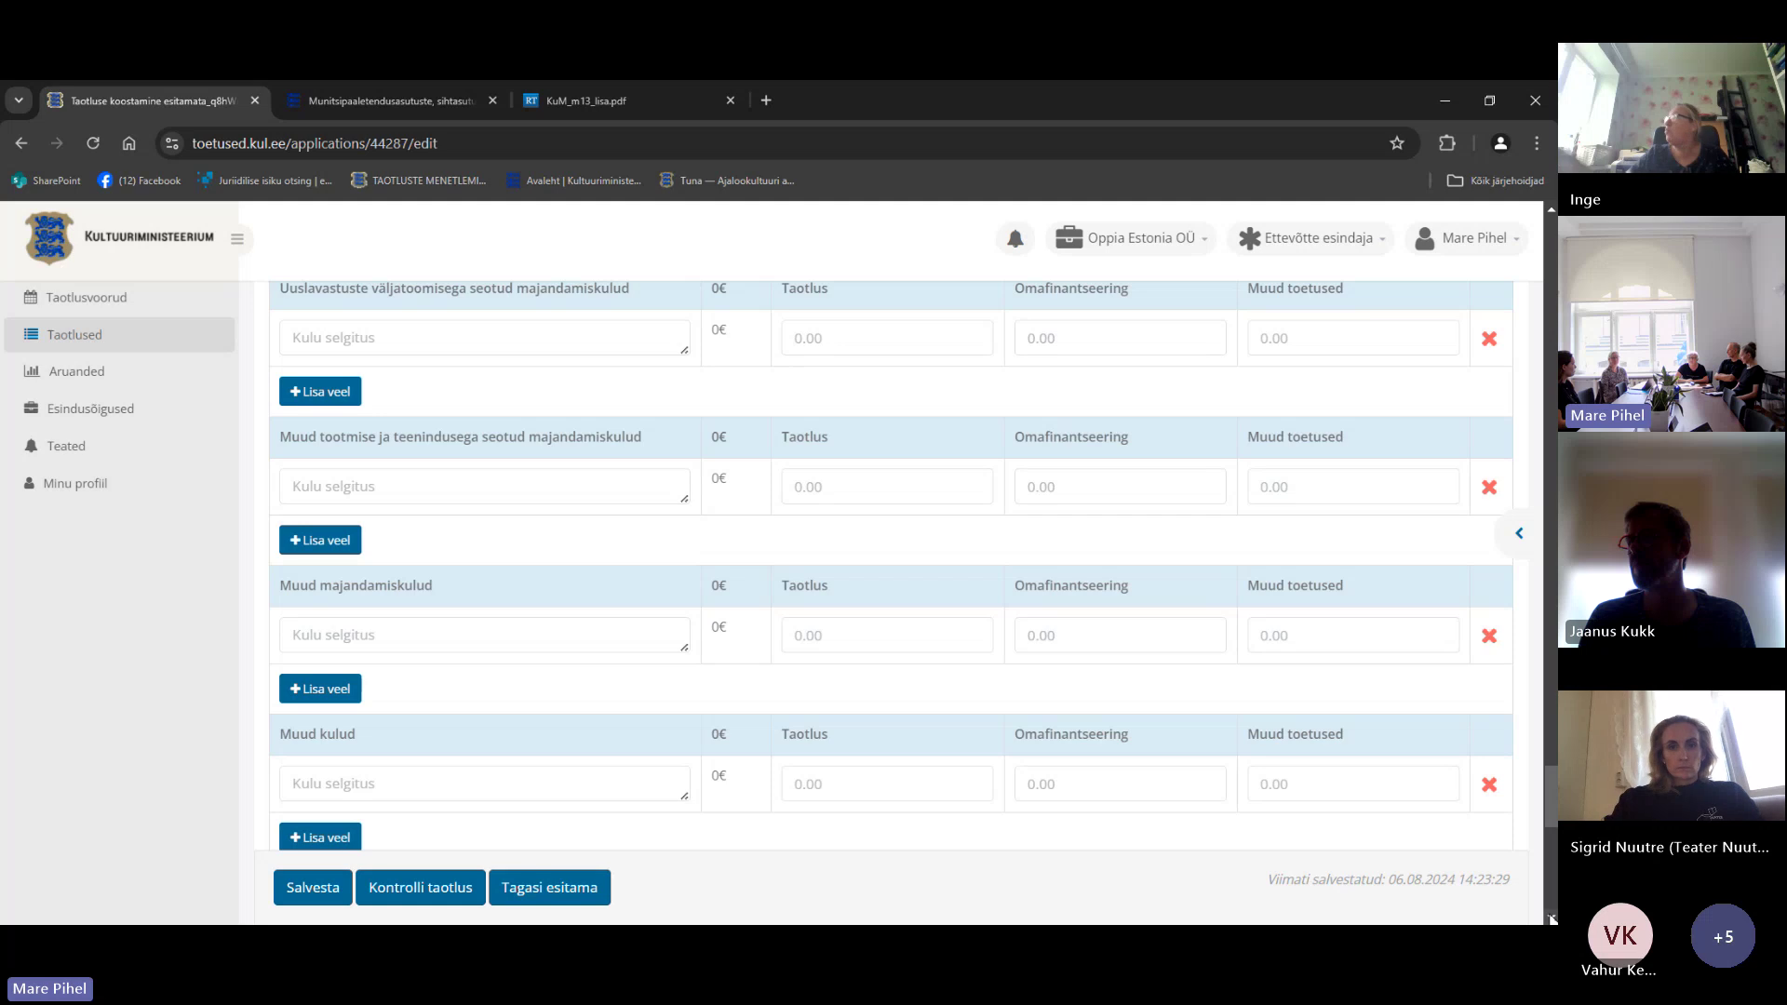
scroll(1550, 918, down, 3)
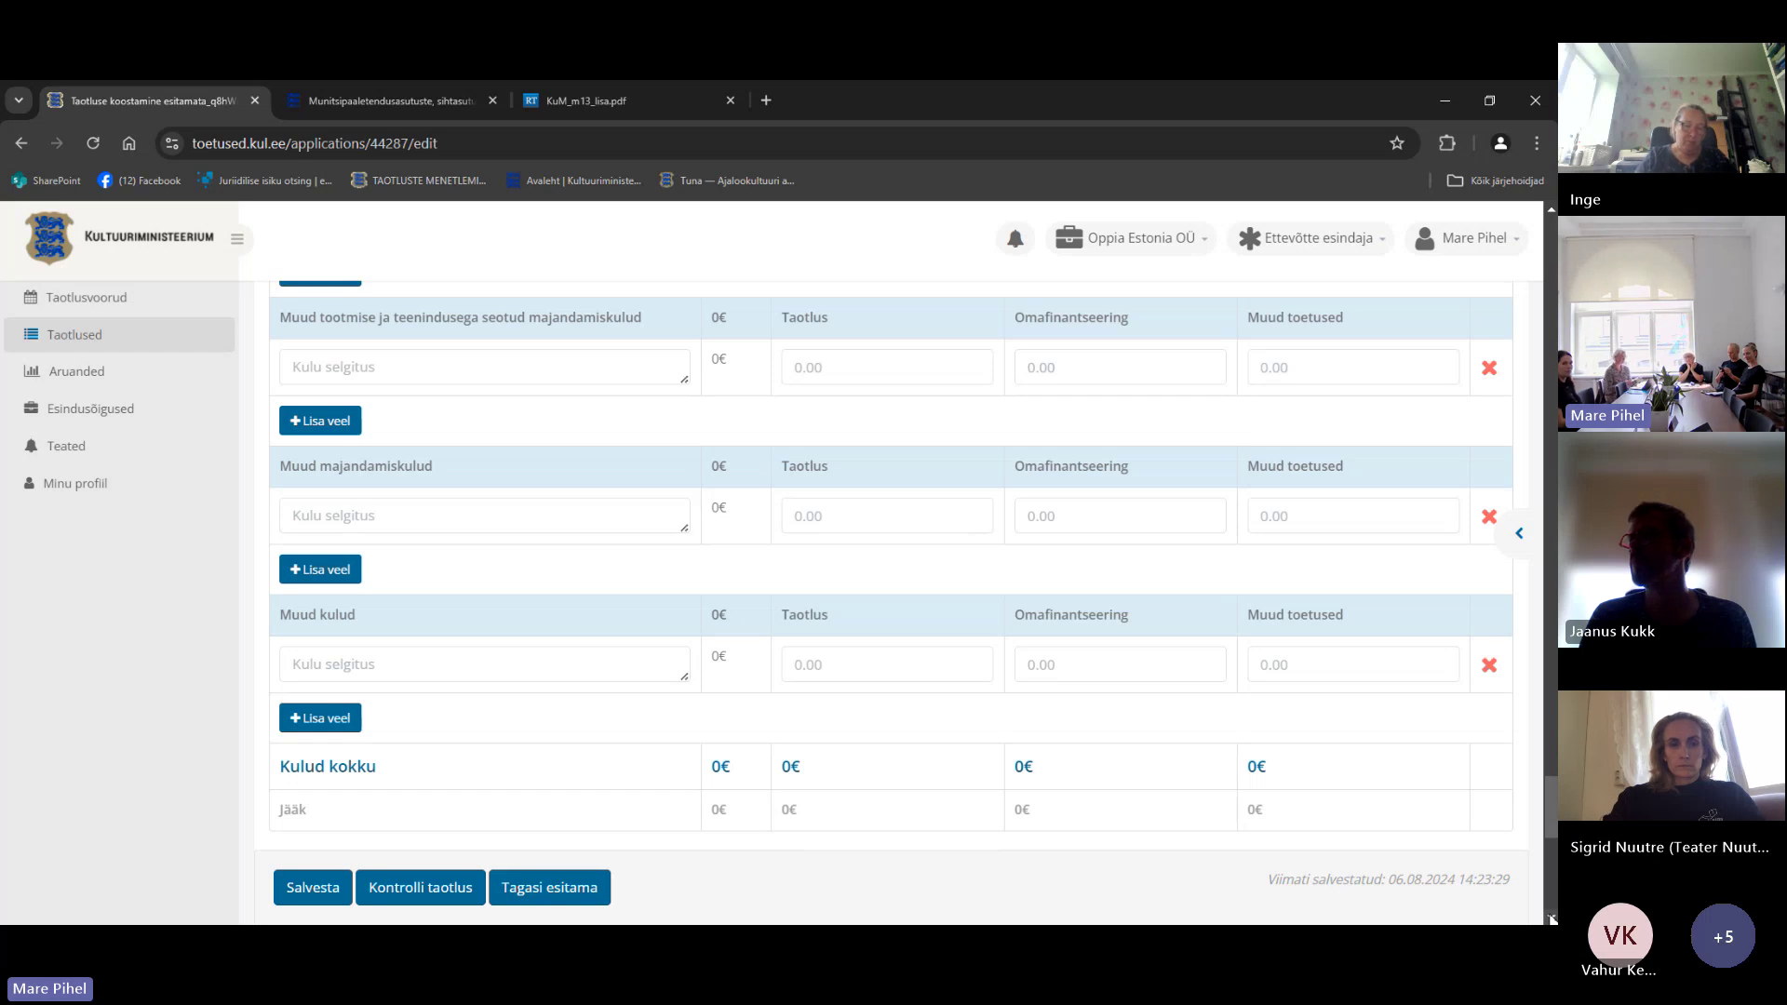
click(1550, 919)
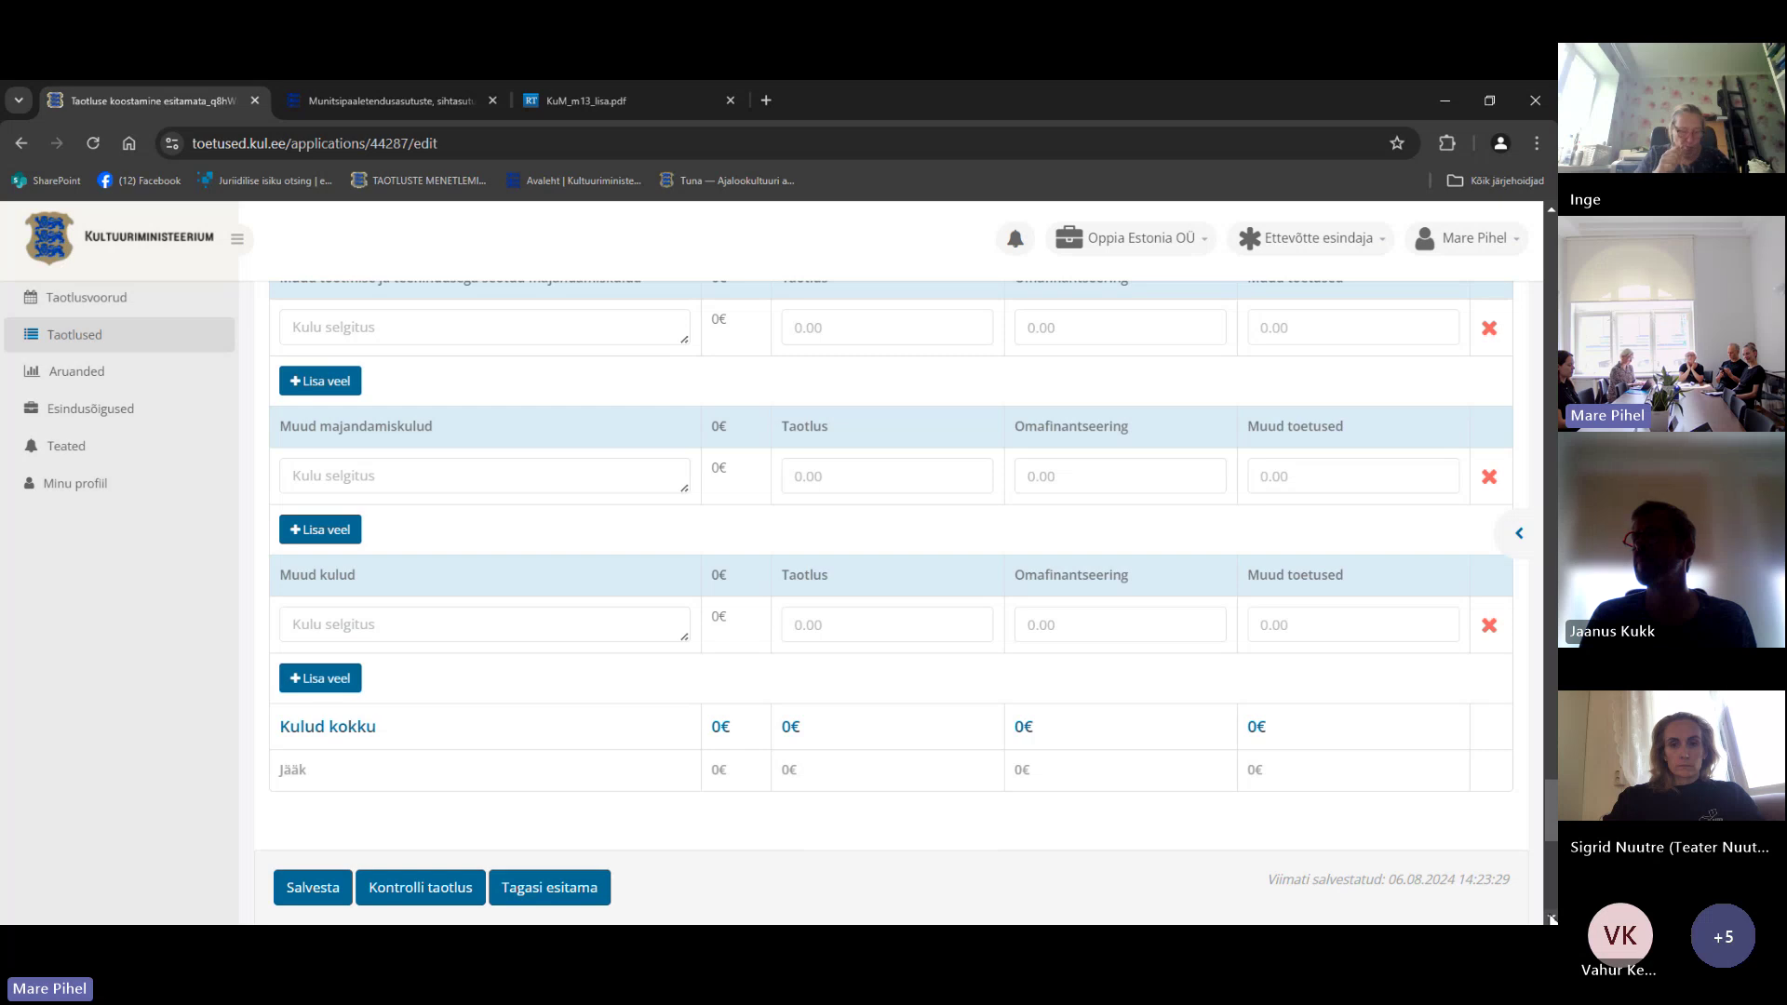
scroll(1551, 918, down, 2)
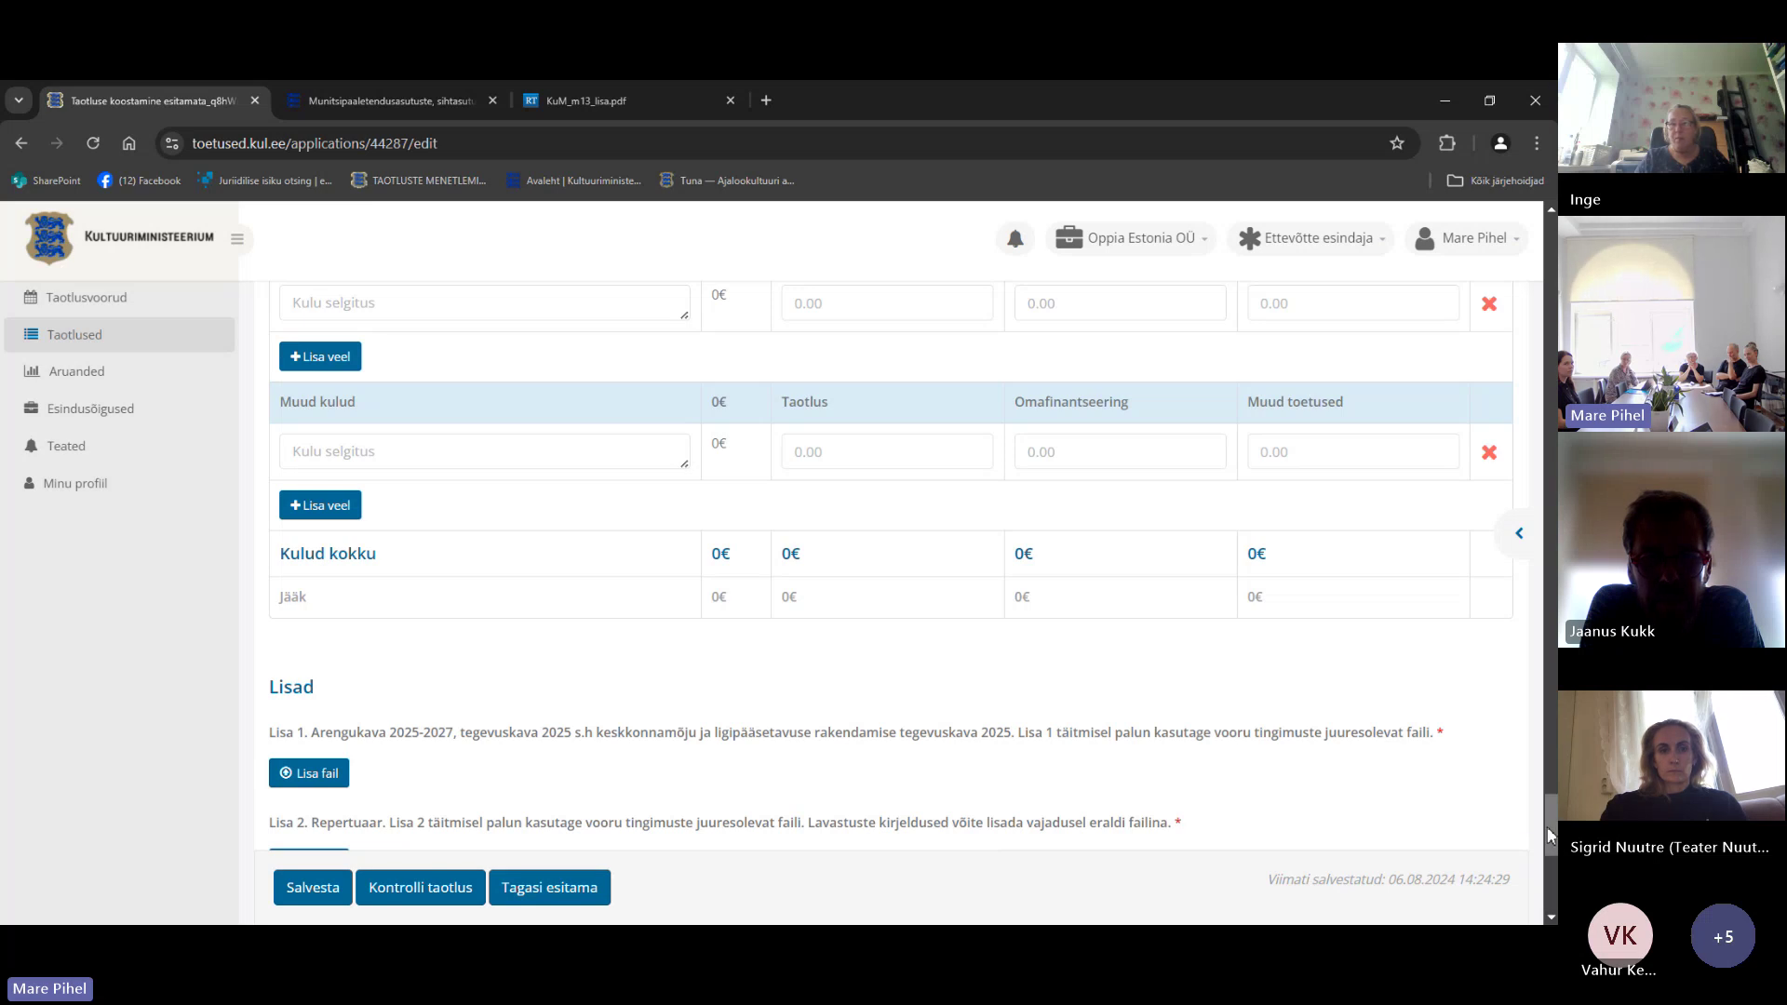
Step: Go back to the 2025 budget's income table (Tulud) and review its rows from Taotletav toetus to Tulud kokku
drag(1551, 834, 1545, 724)
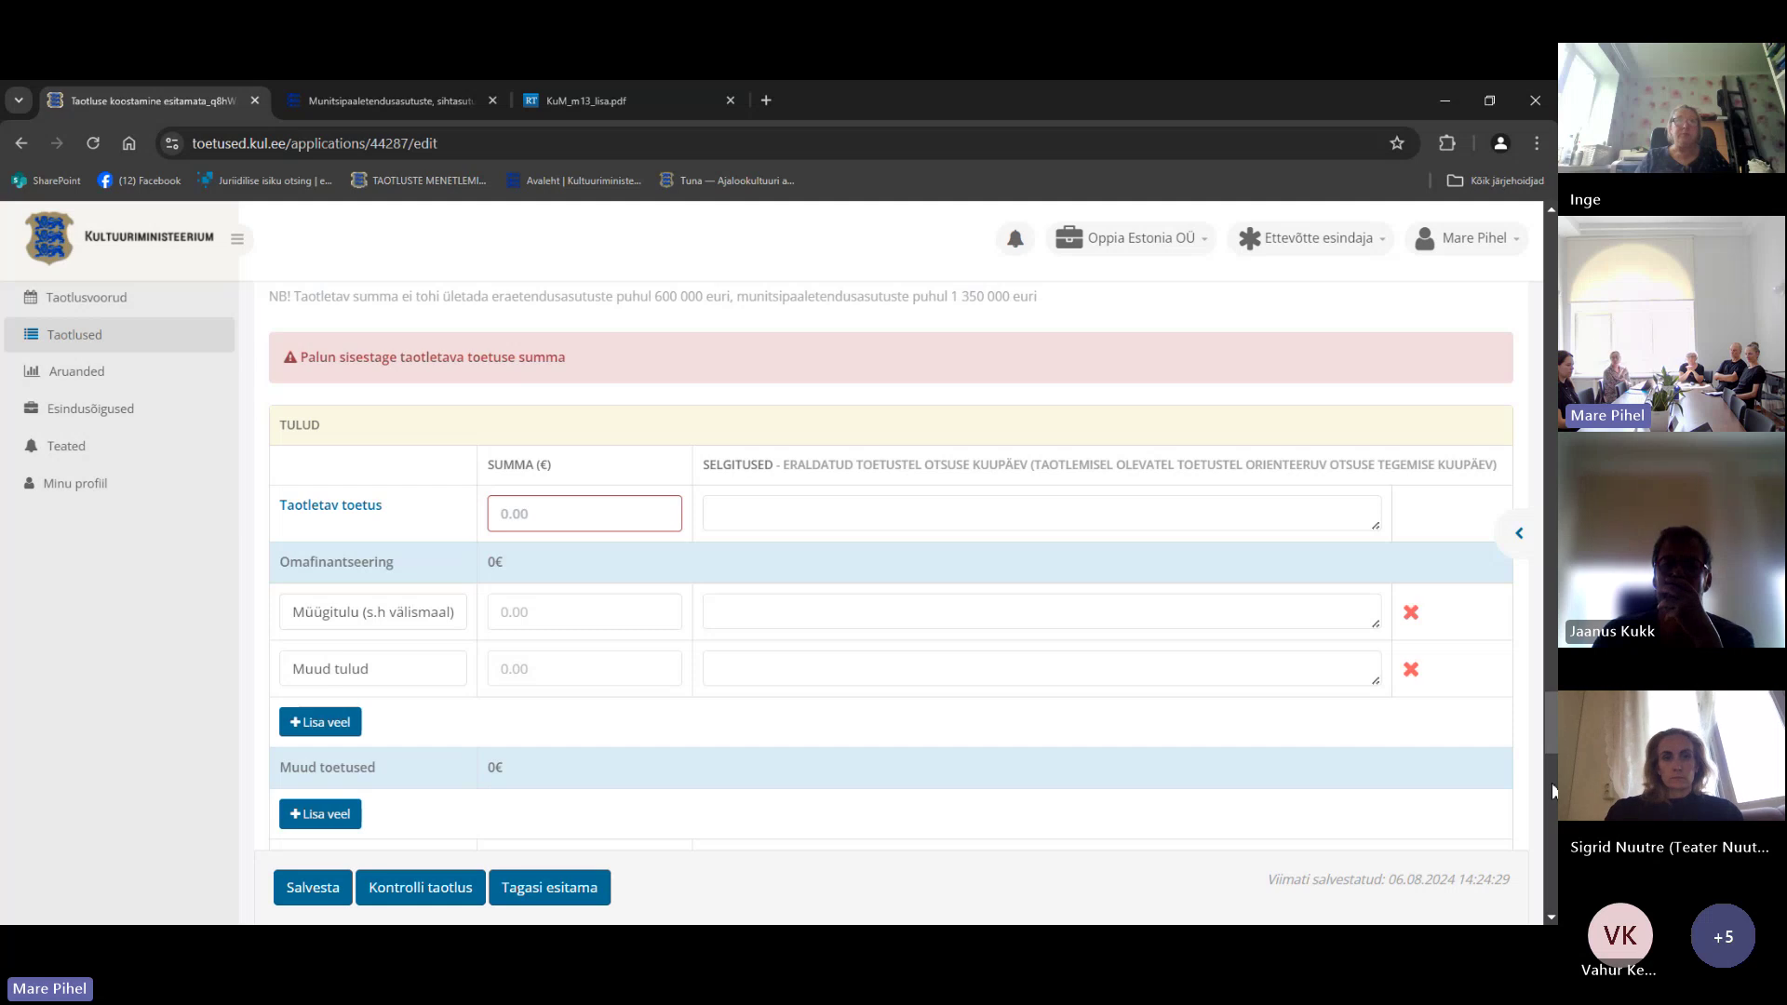
click(1552, 918)
click(1552, 918)
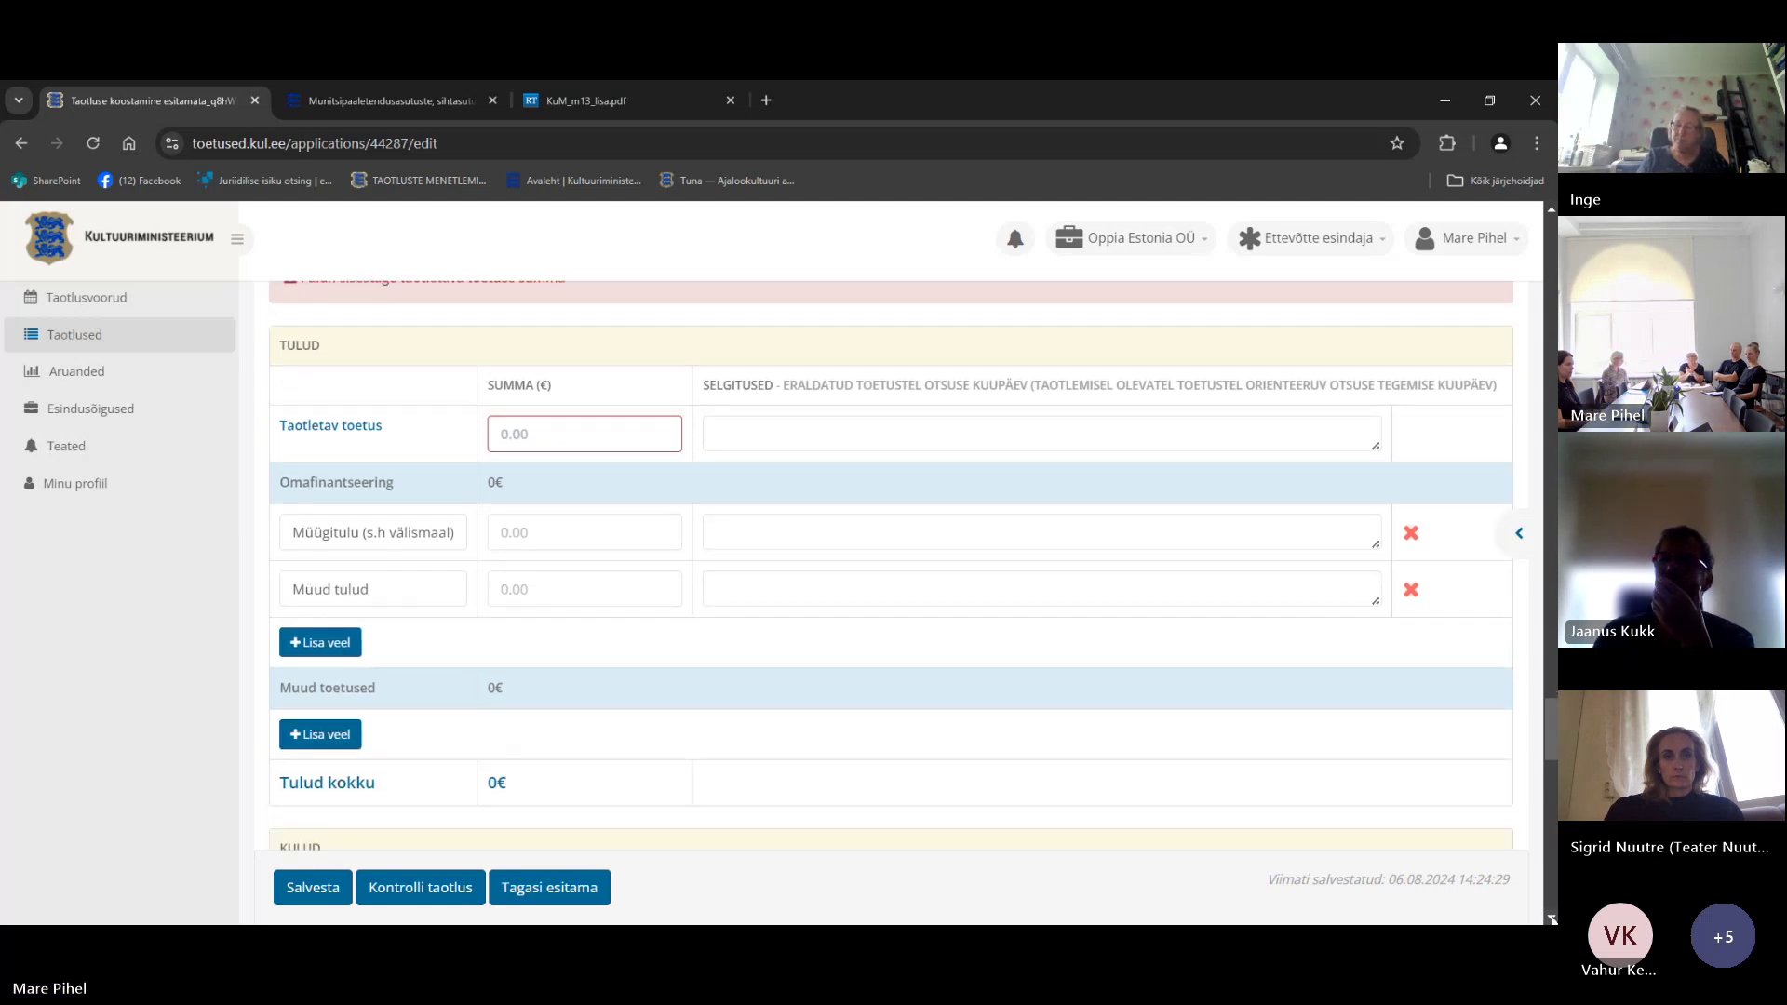
click(1551, 919)
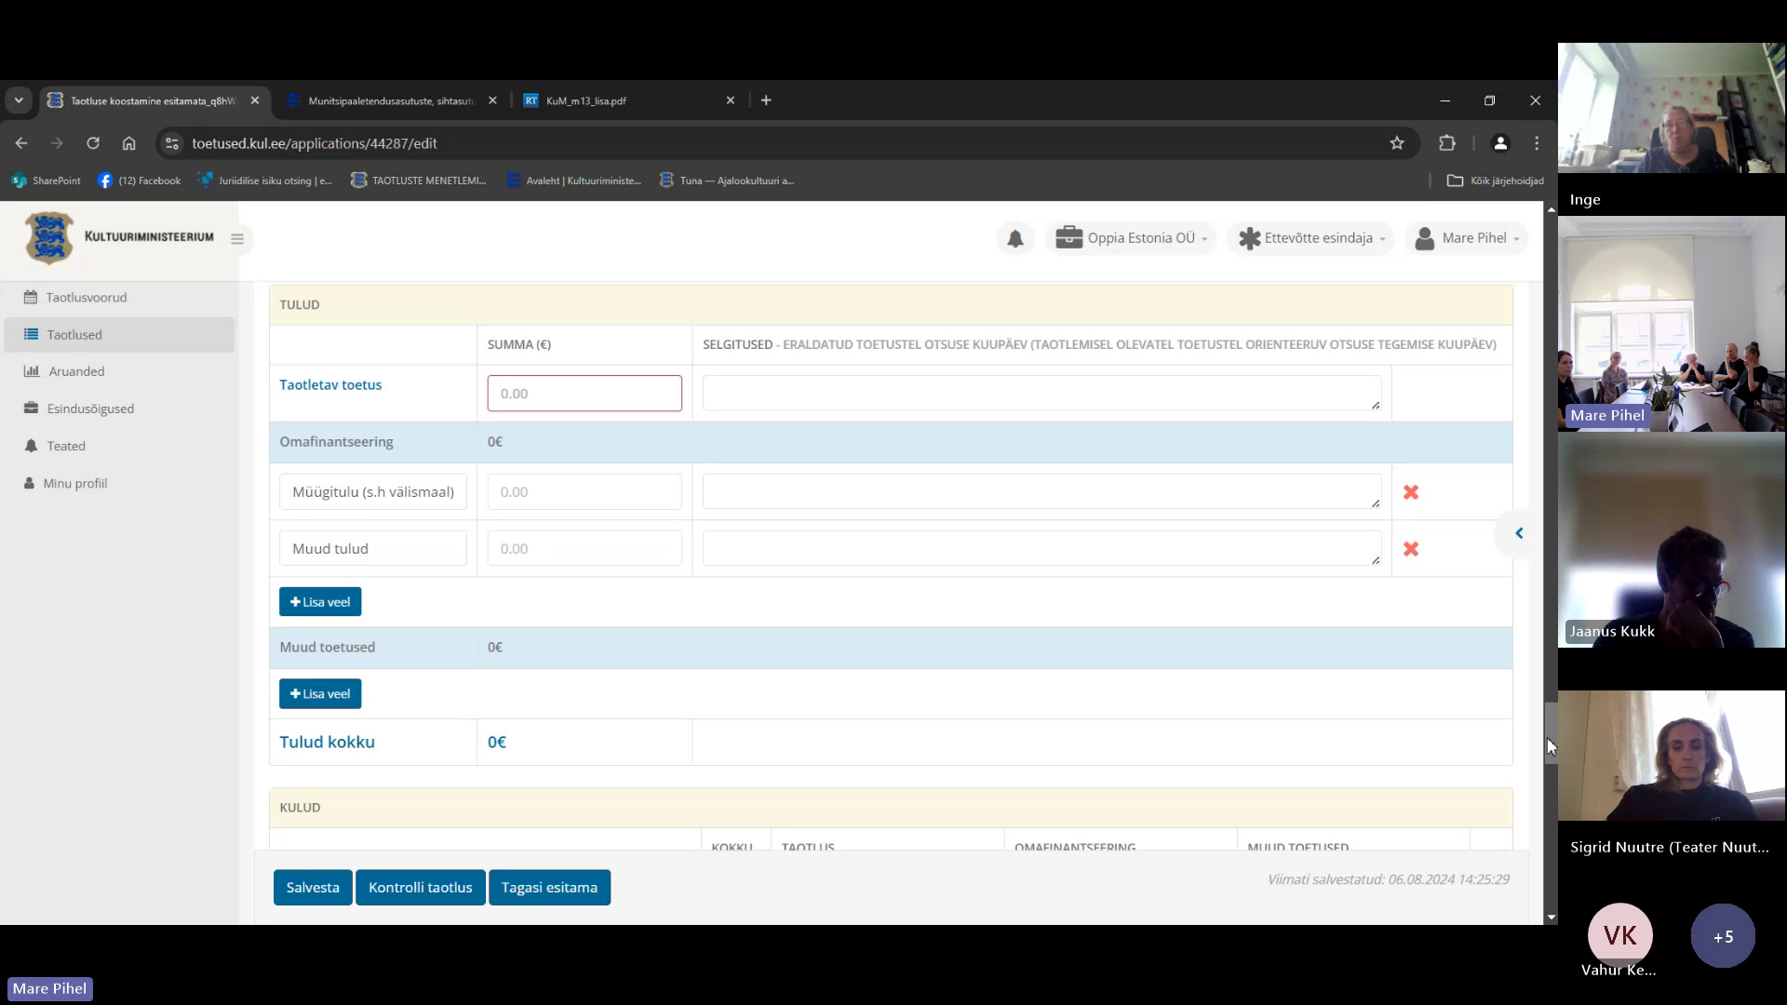
Step: Review the attachments section (Lisad) from Lisa 1 to Muud lisad, and consult the Lisa 1 and Lisa 2 templates on the call's conditions page
drag(1547, 738, 1553, 861)
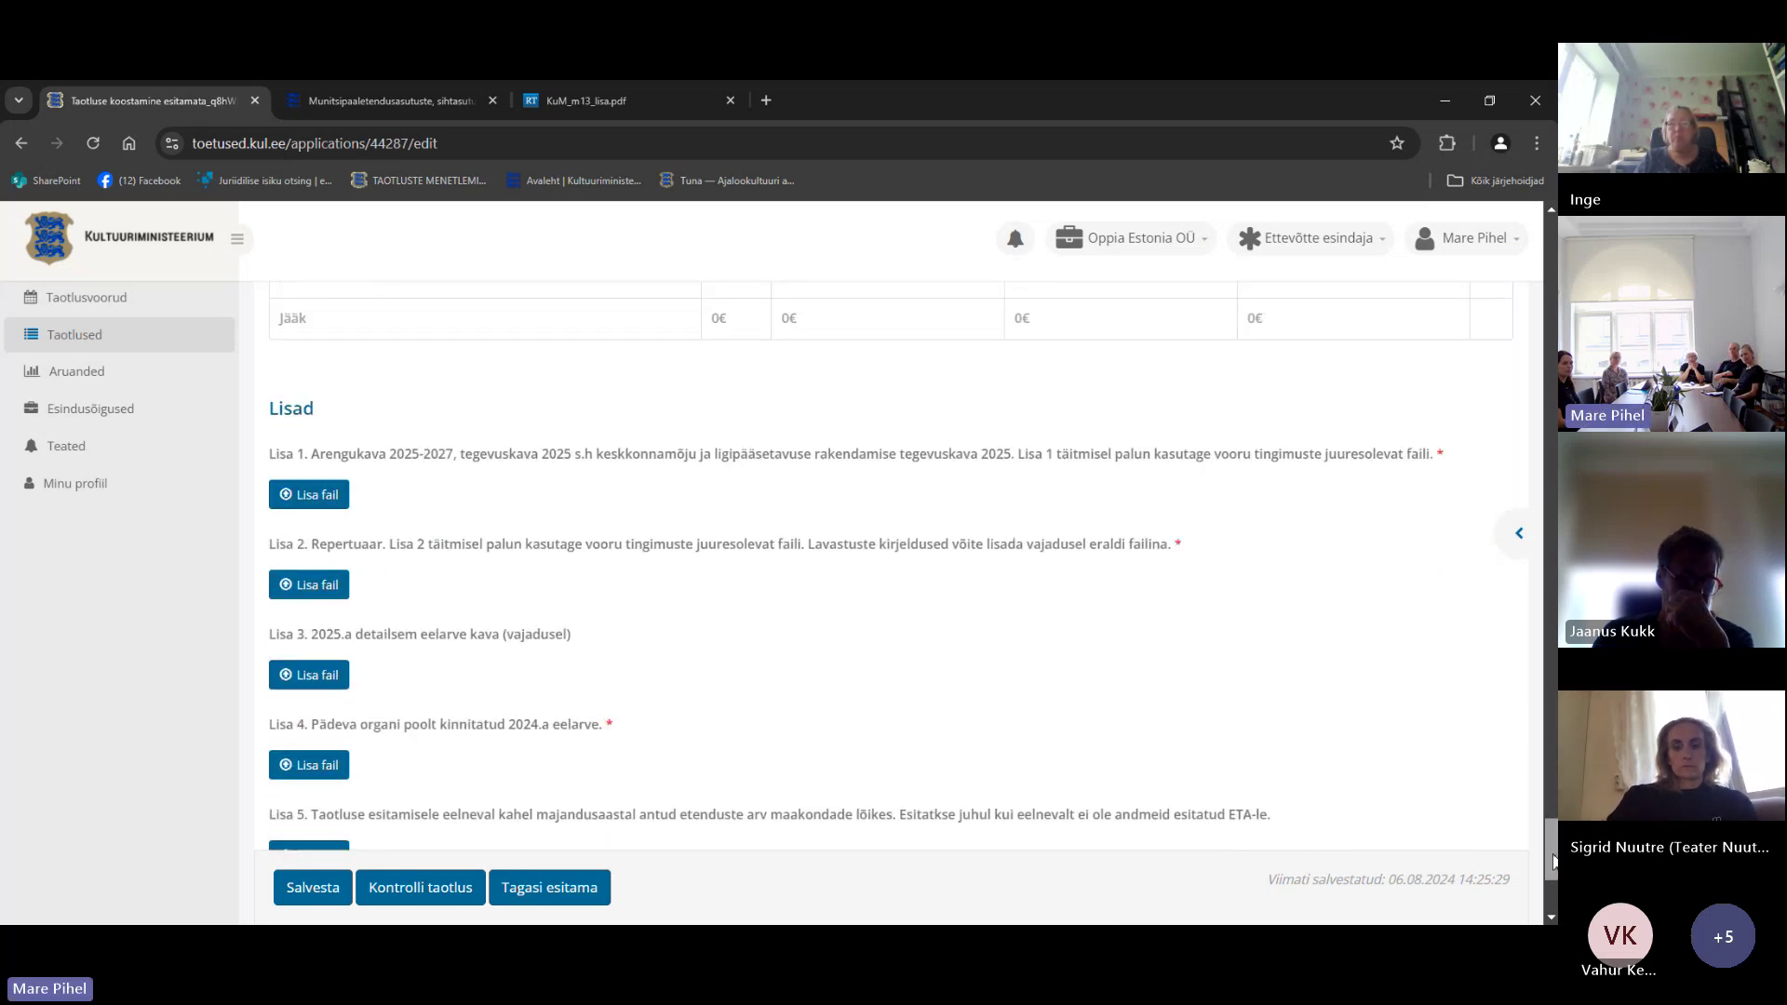
scroll(1461, 826, down, 3)
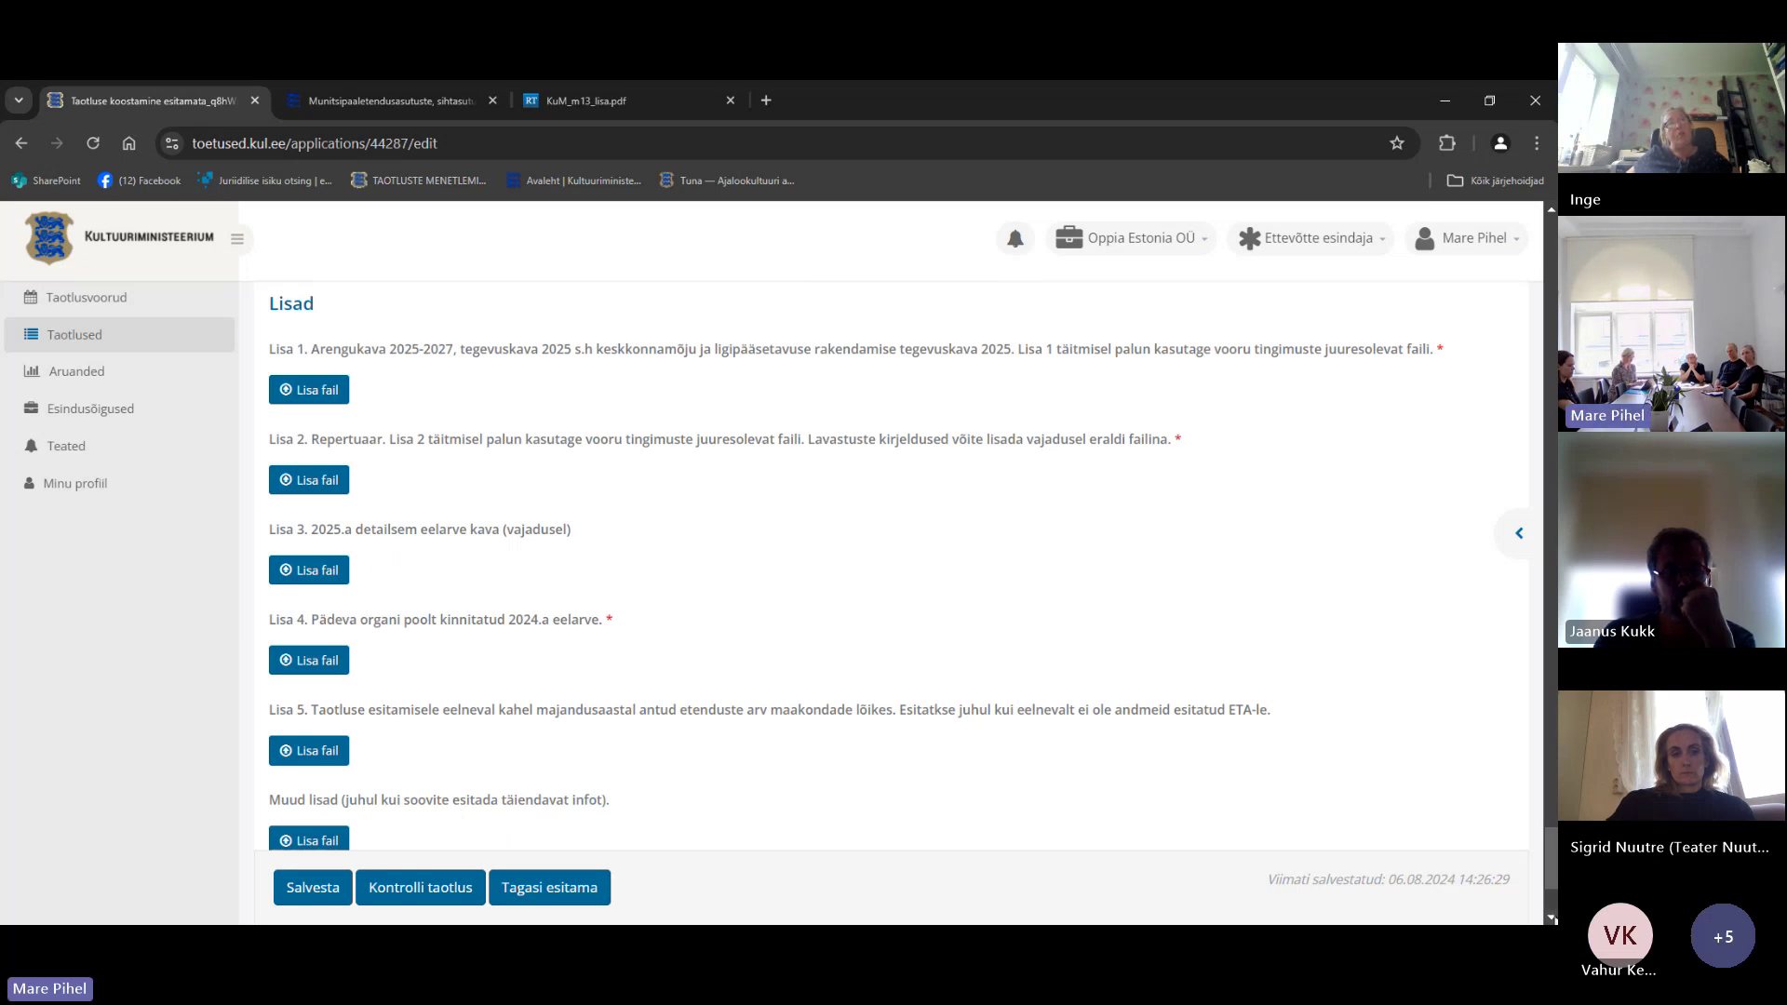
click(1551, 919)
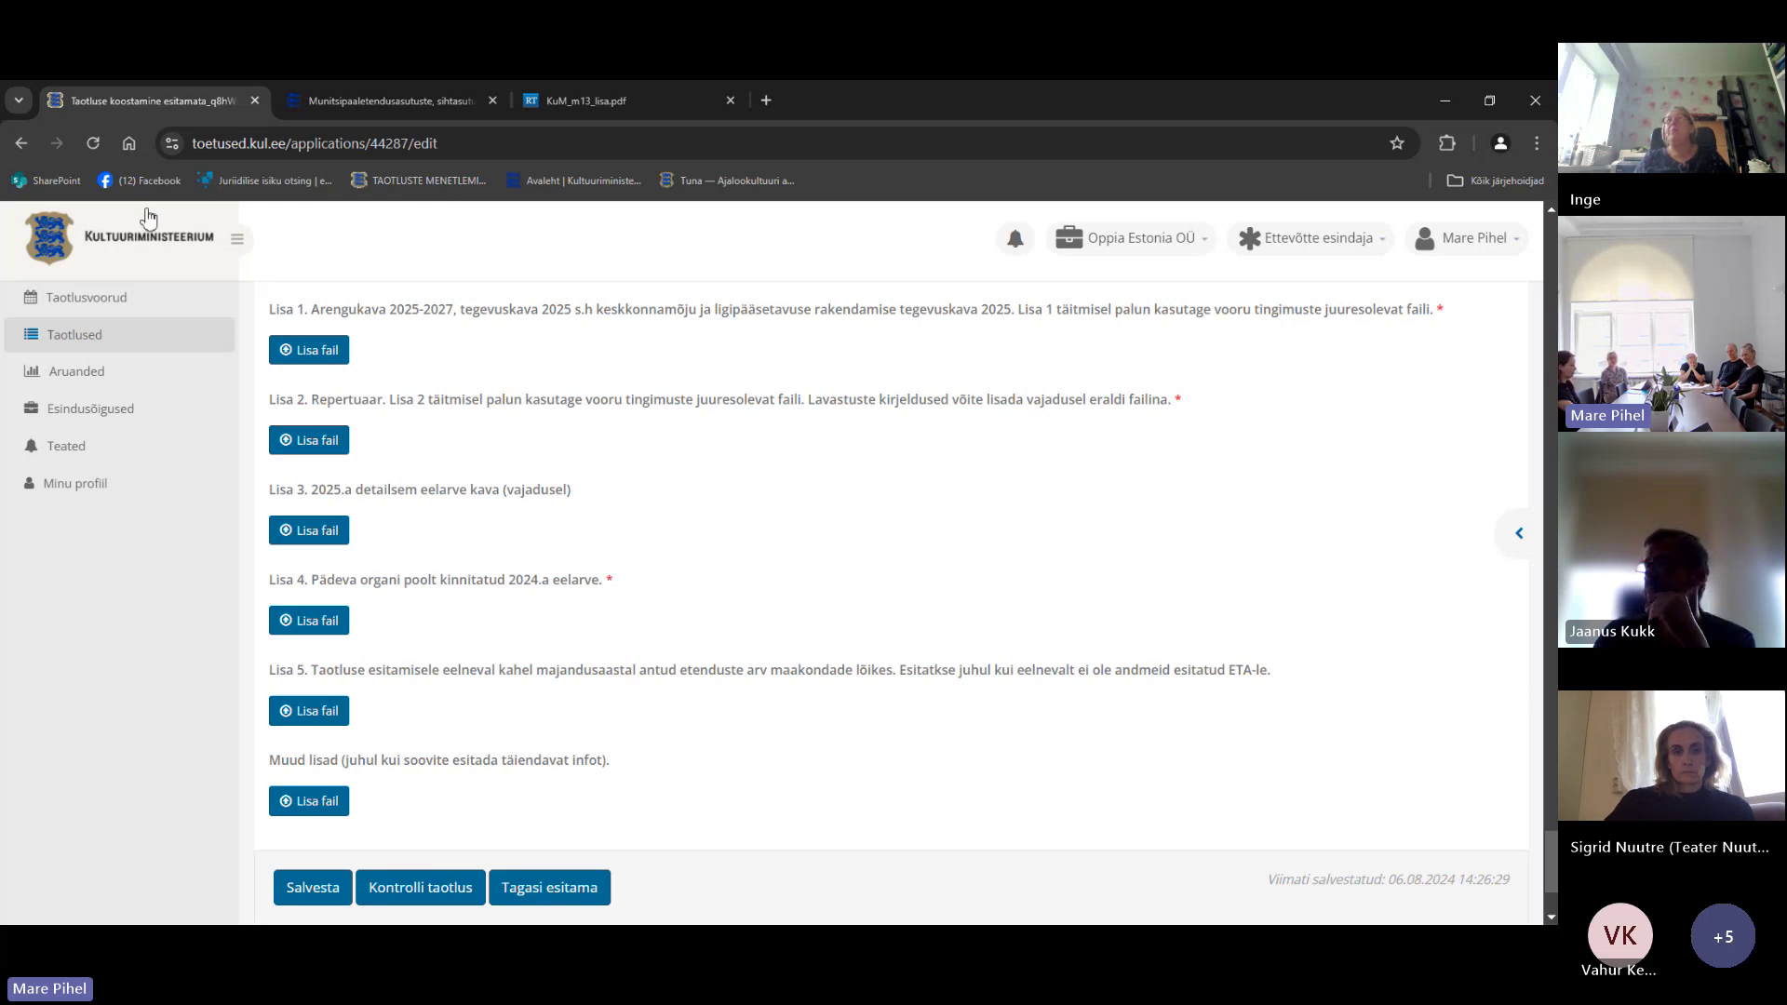
click(322, 103)
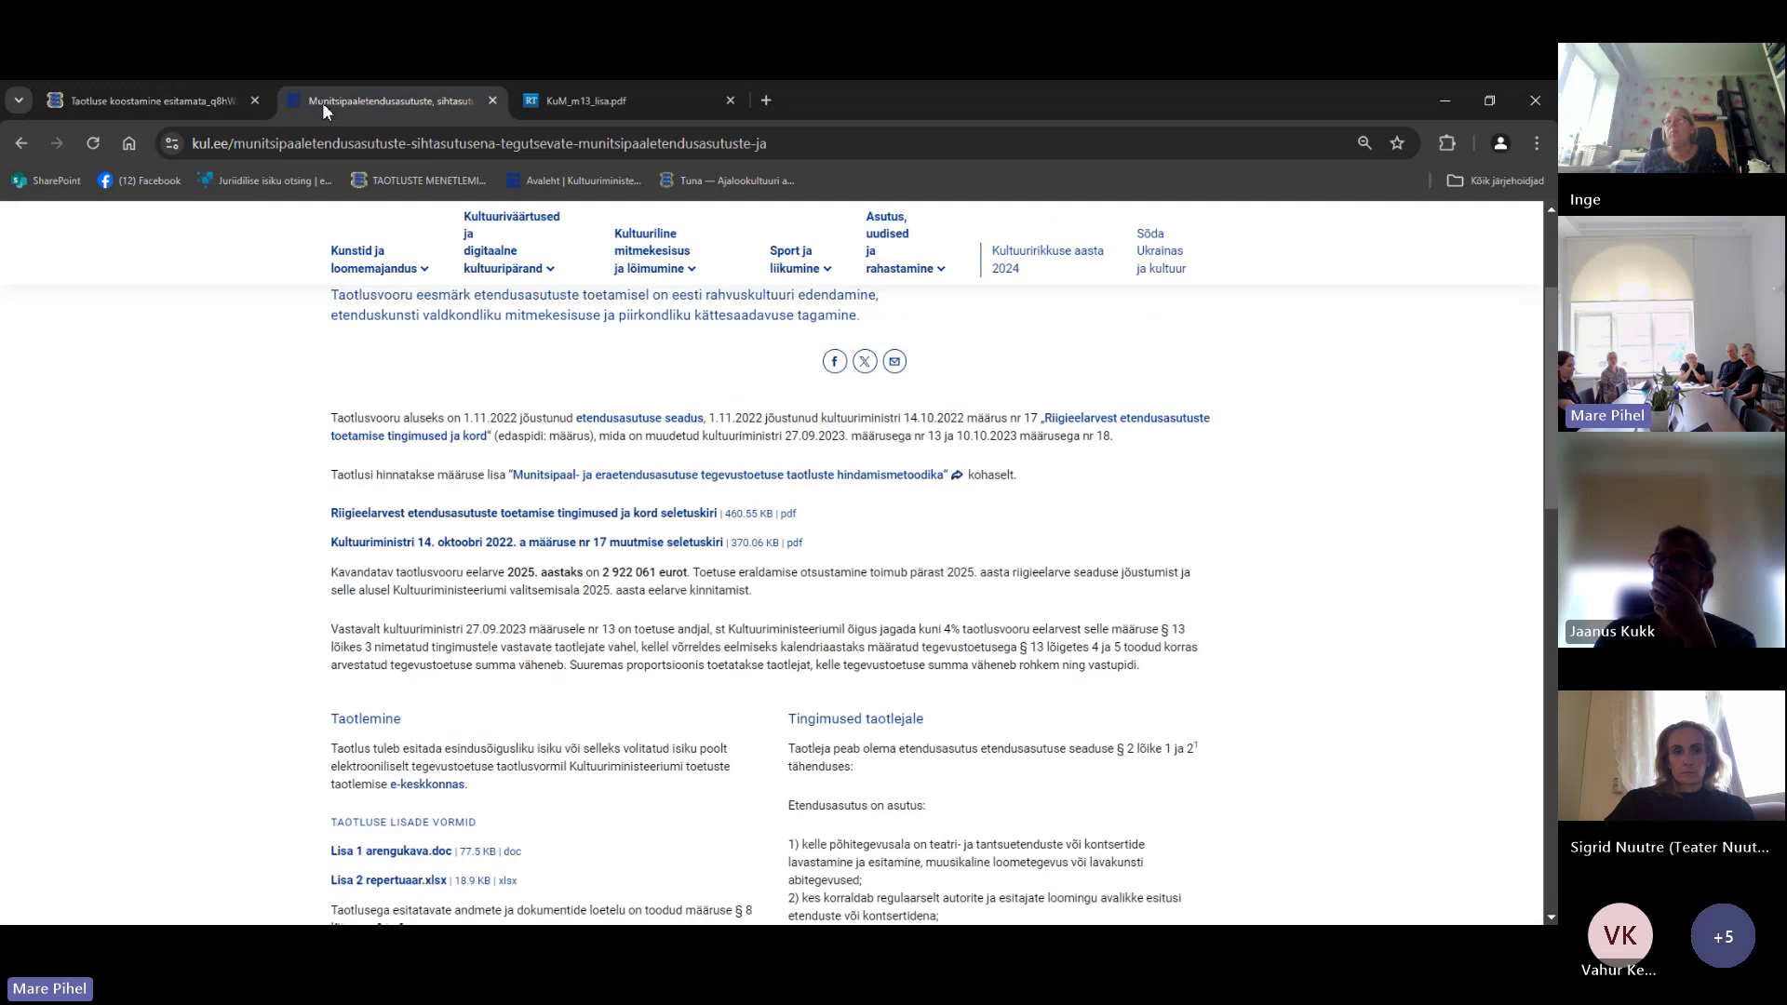
Step: Read the evaluation criteria on the first page of KuM_m13_lisa.pdf and return to the application form
click(559, 99)
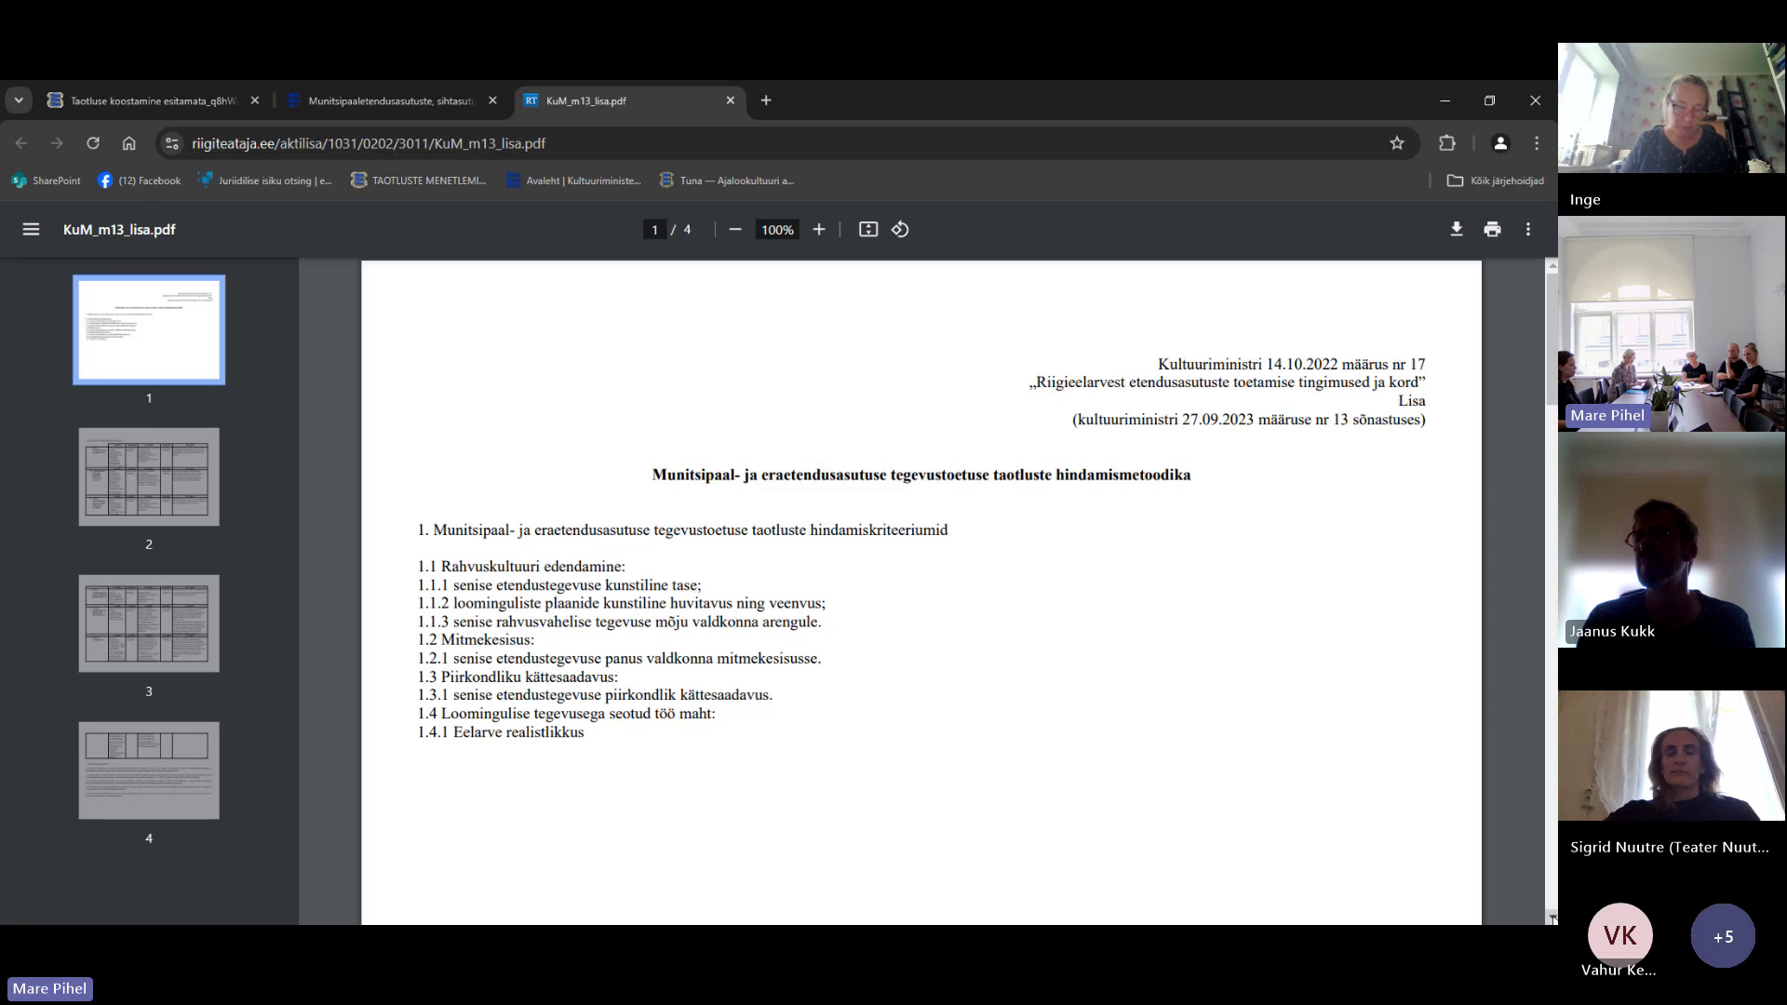
click(1551, 918)
click(1552, 918)
click(1551, 917)
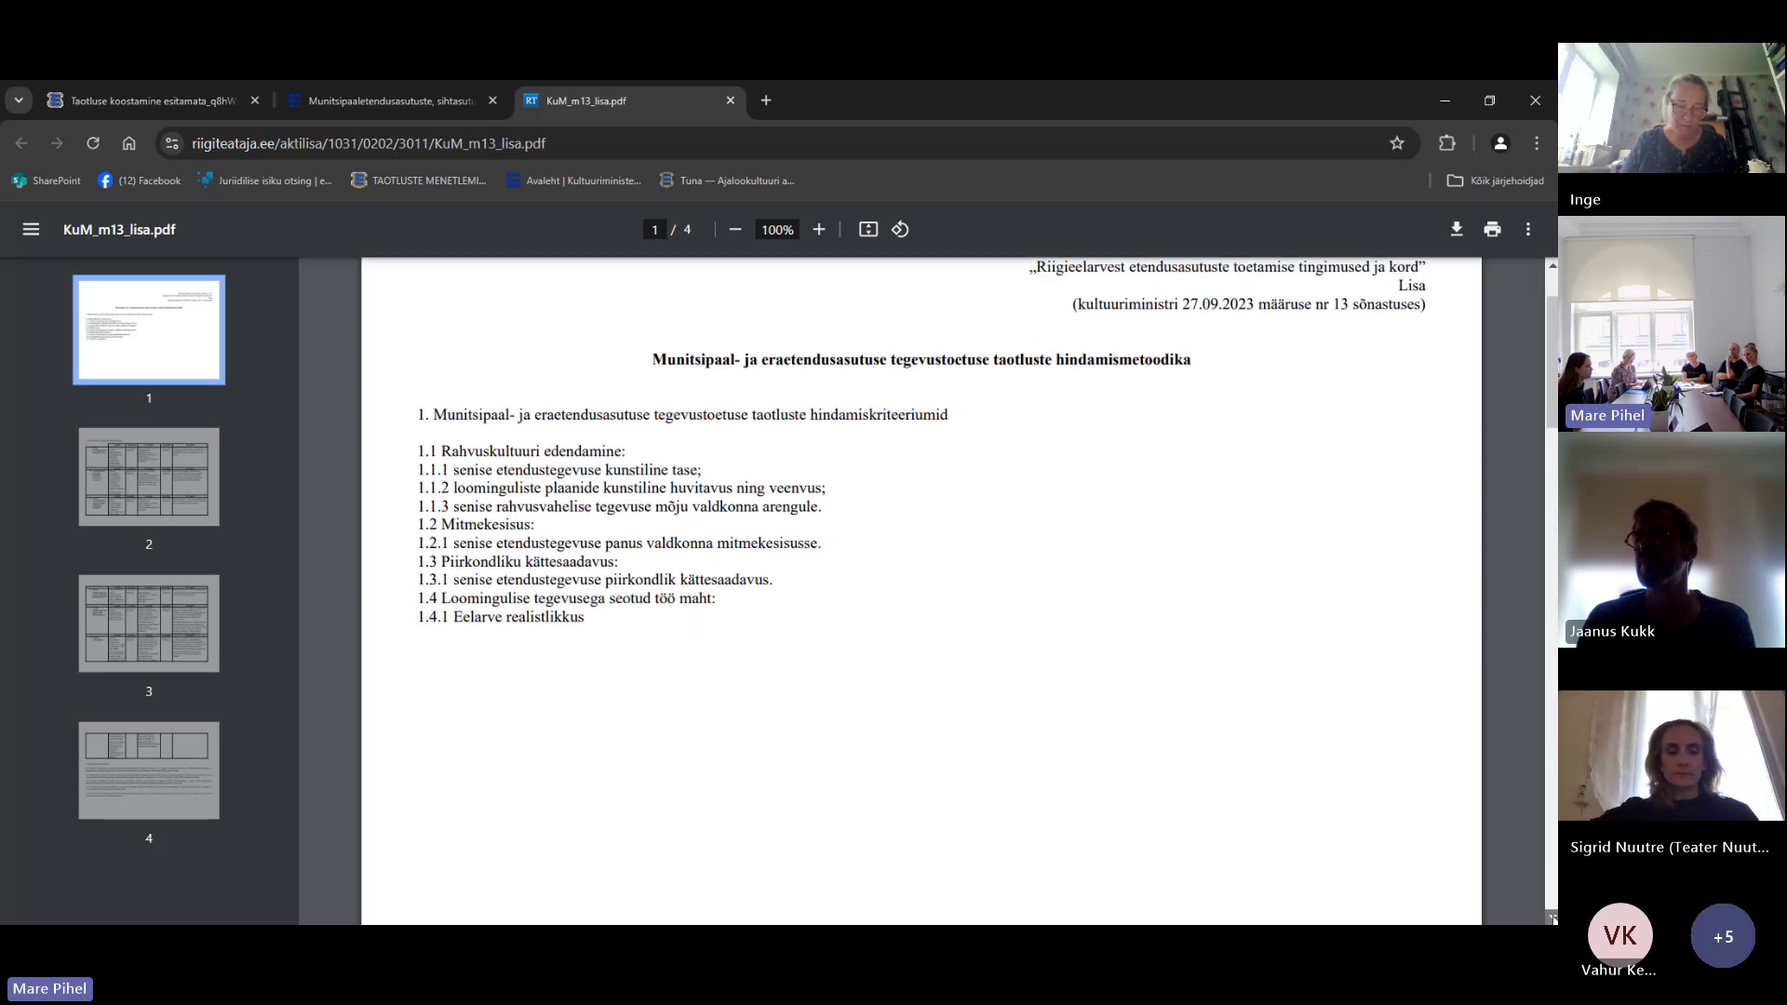
click(1552, 918)
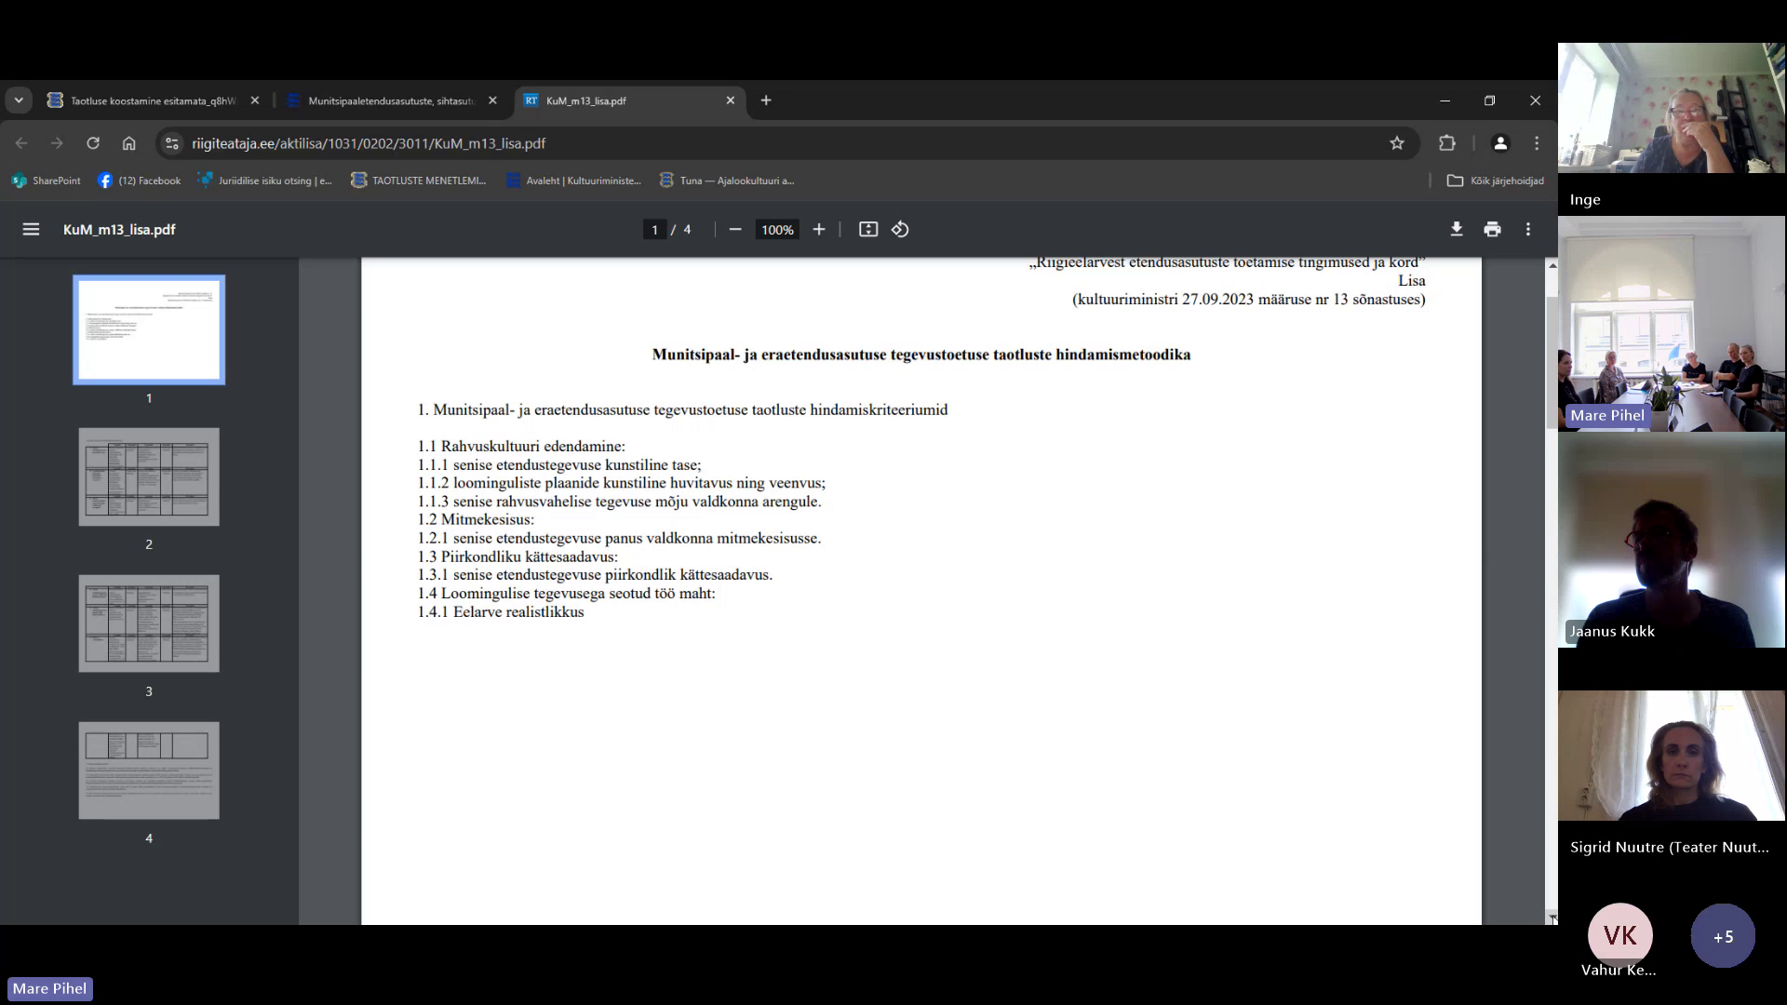
click(90, 100)
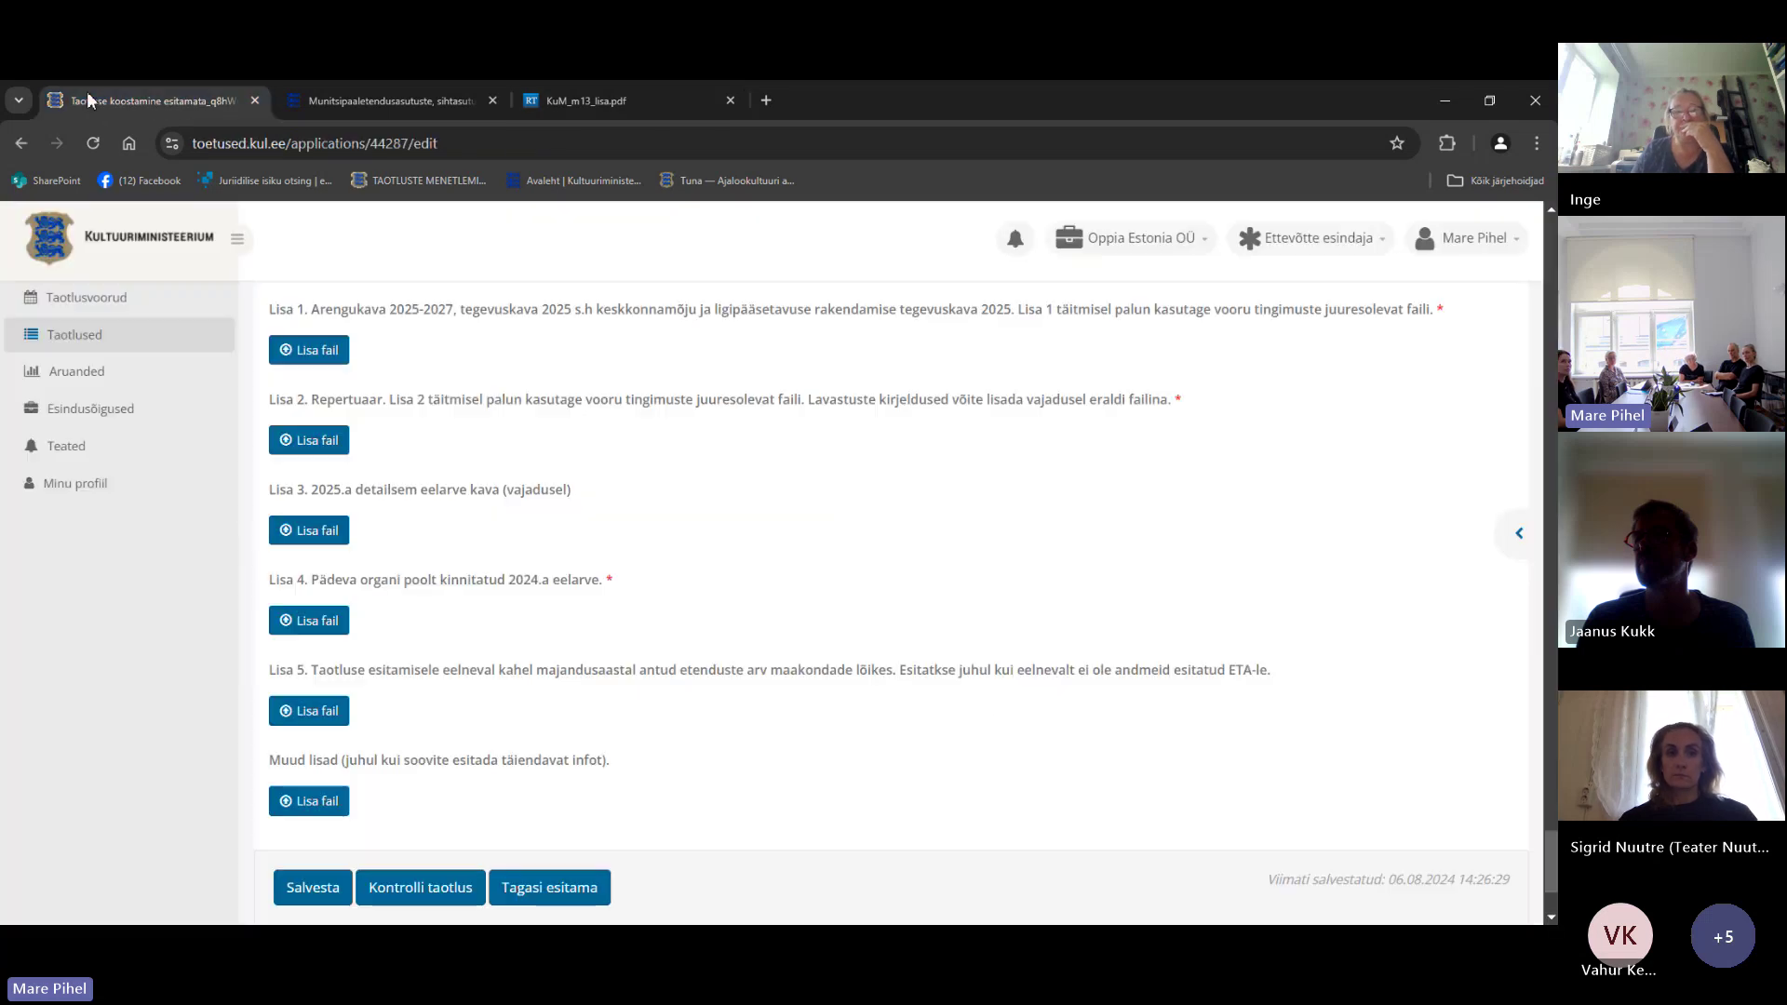